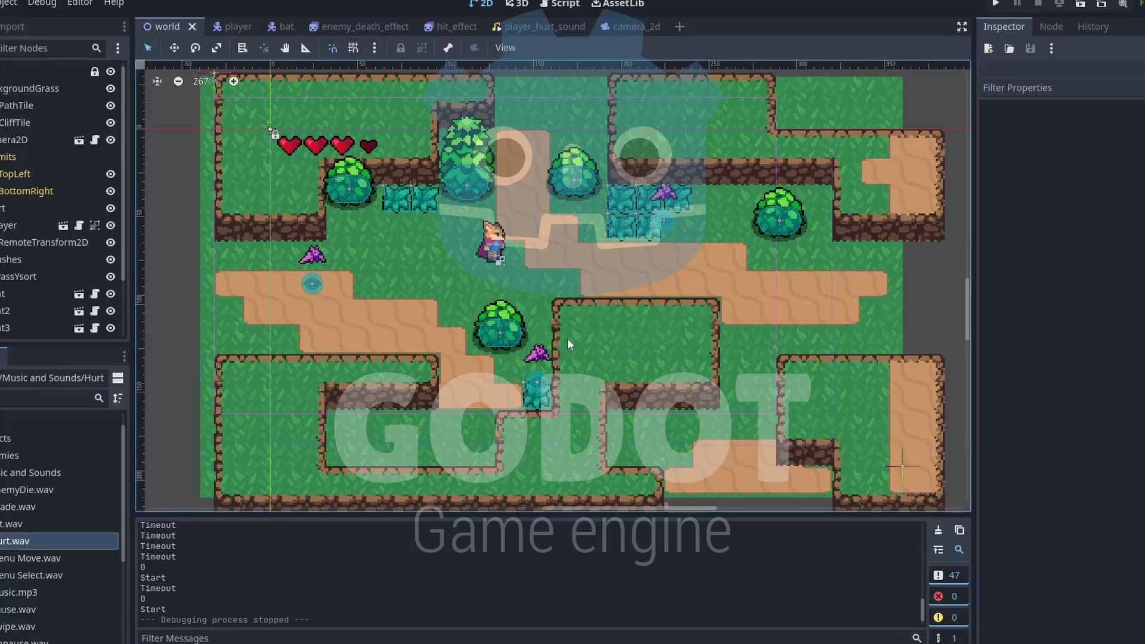
- Run the Action RPG project, walk the player over to the bushes and attack them
key(F5)
key(Right)
key(Down)
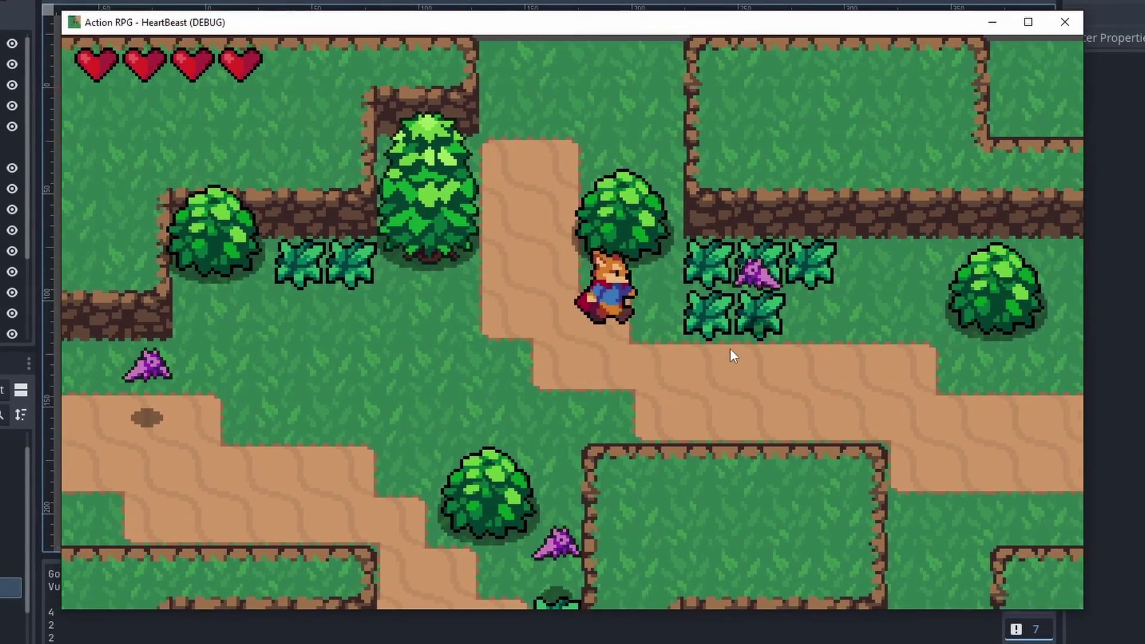
key(space)
key(Right)
key(space)
key(Right)
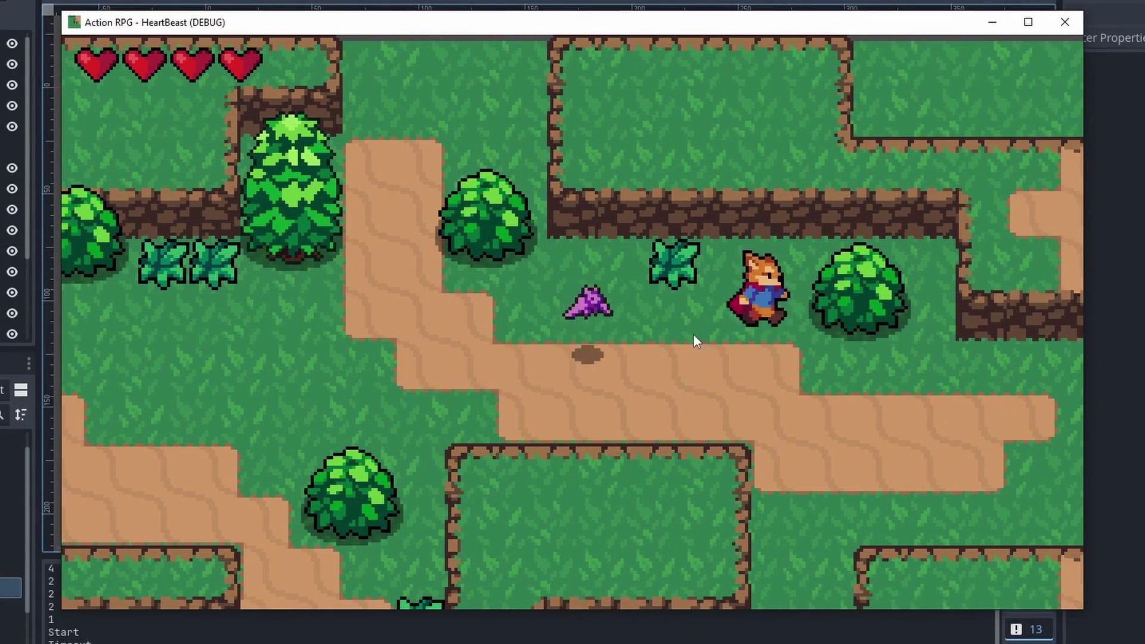
- Attack the nearby bat with the player character in the running Action RPG
key(Down)
key(Left)
key(space)
key(space)
key(Left)
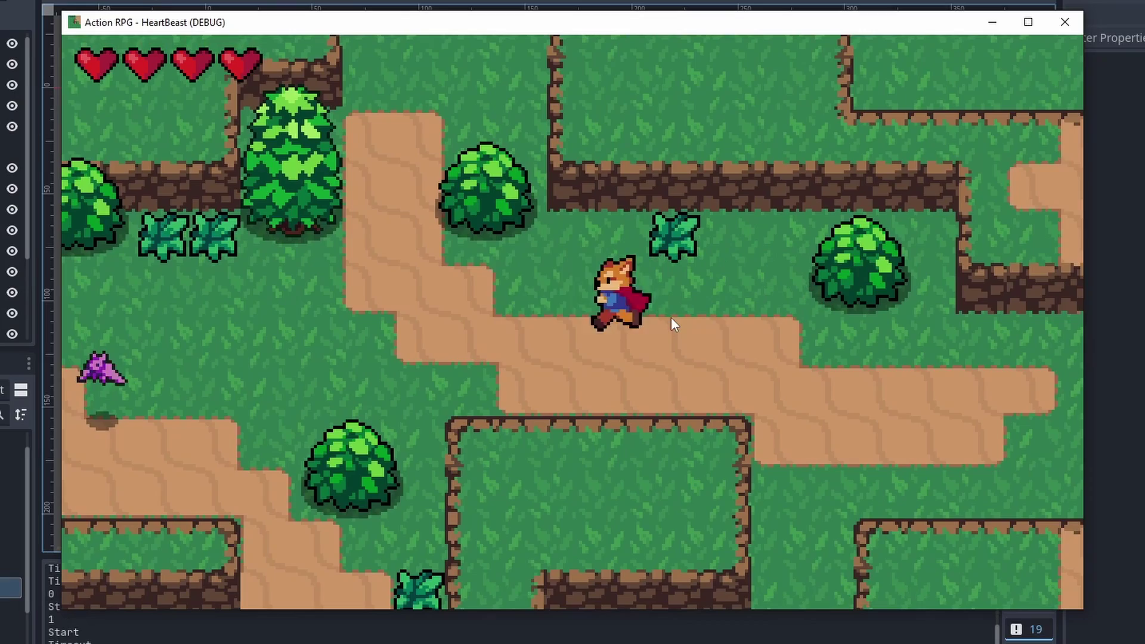
key(Up)
key(j)
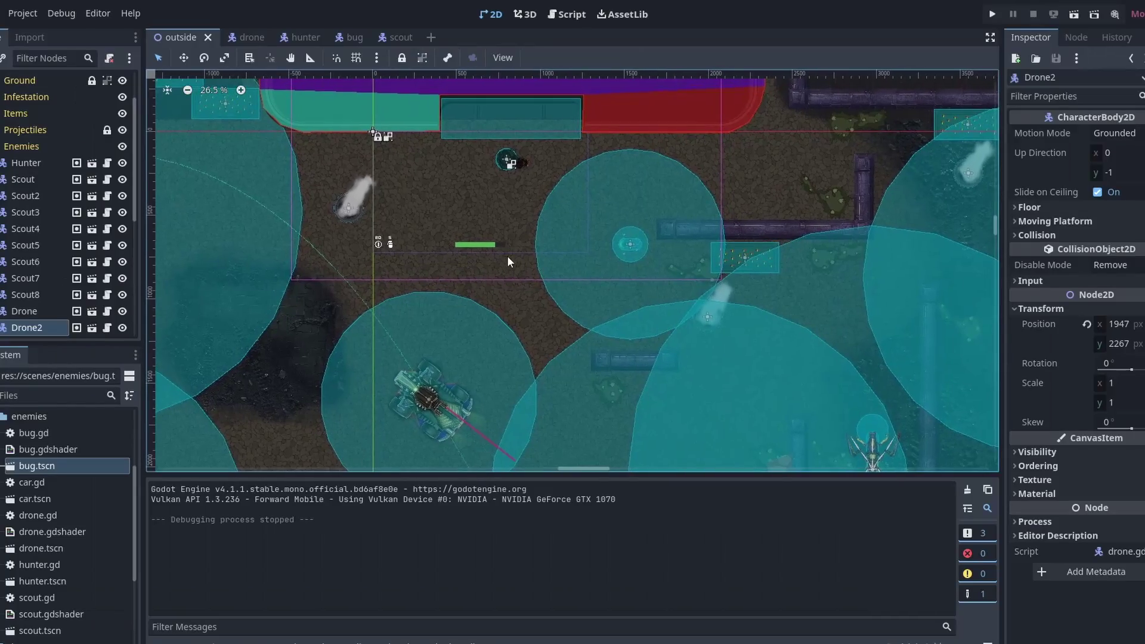
- Run the Ultimate Godot Intro 2D project, move the soldier through the outside level and fire several shots
key(F5)
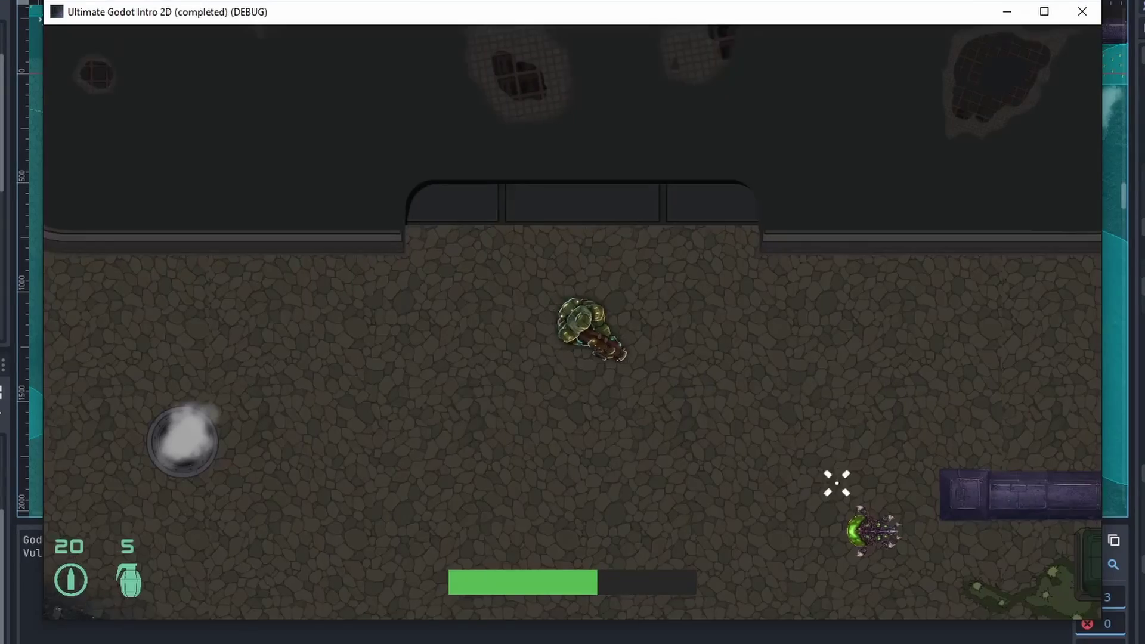
key(s)
key(d)
click(781, 453)
click(778, 378)
key(d)
click(715, 293)
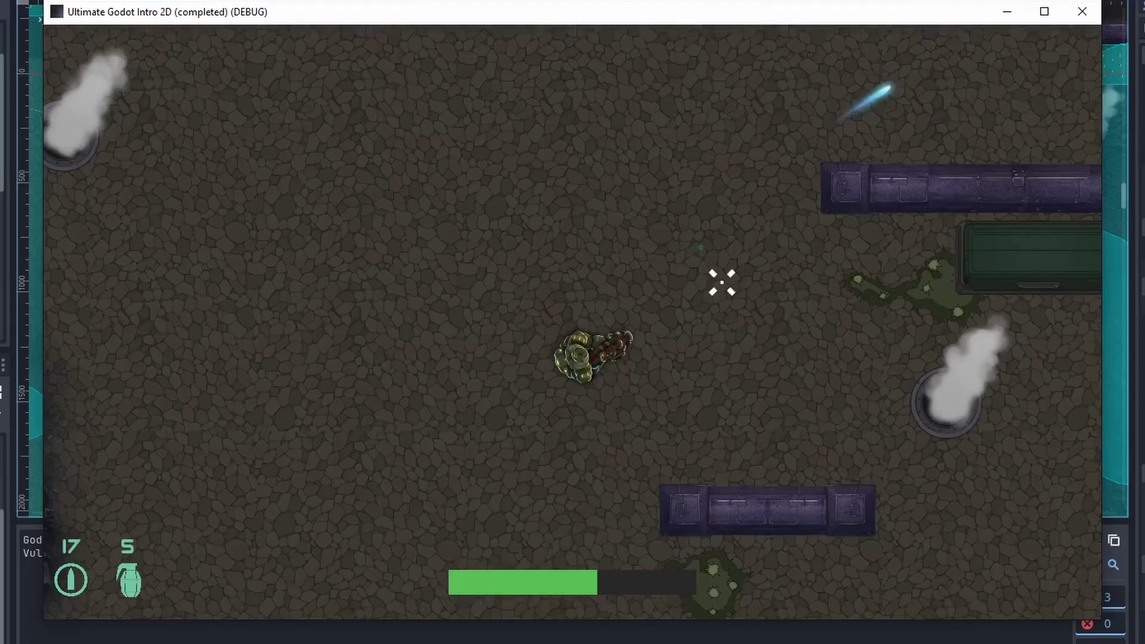
click(922, 206)
key(d)
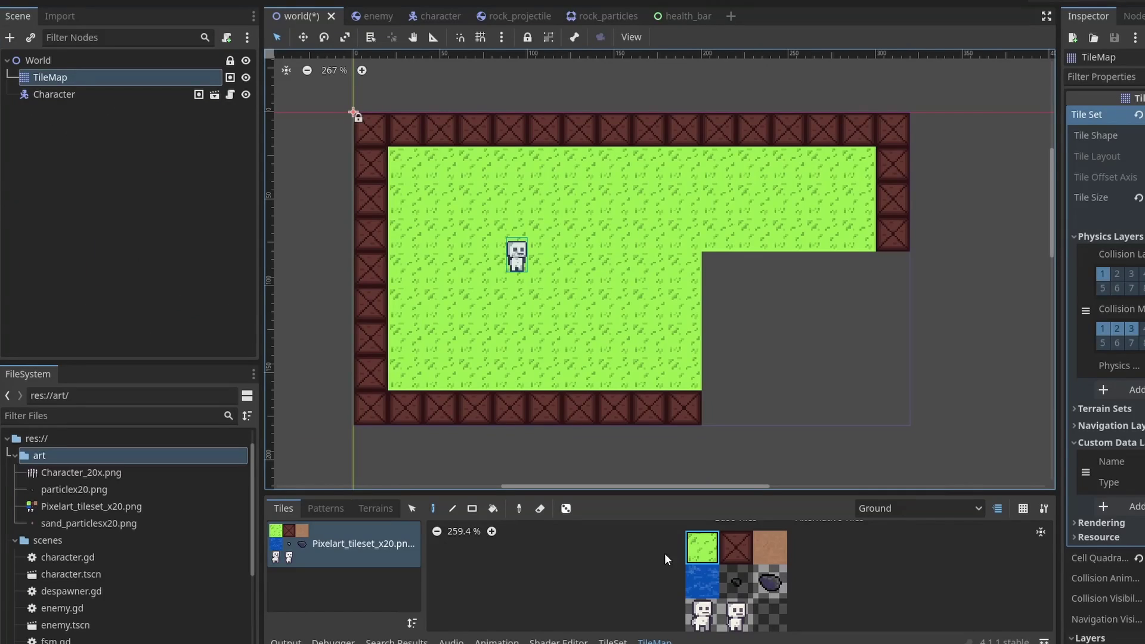
- Fill the empty lower-right area of the world's TileMap with grass tiles on the Ground layer
ctrl+shift+drag(732, 268, 902, 418)
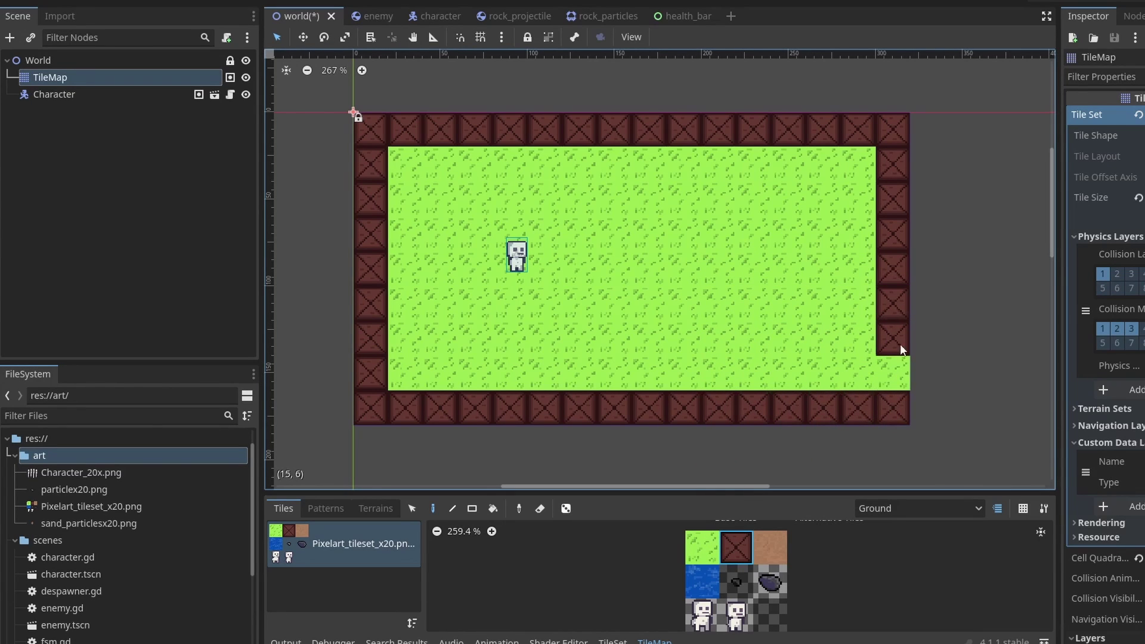
- Run the 2D prototype and throw rocks in different directions to test the character's aiming
key(F5)
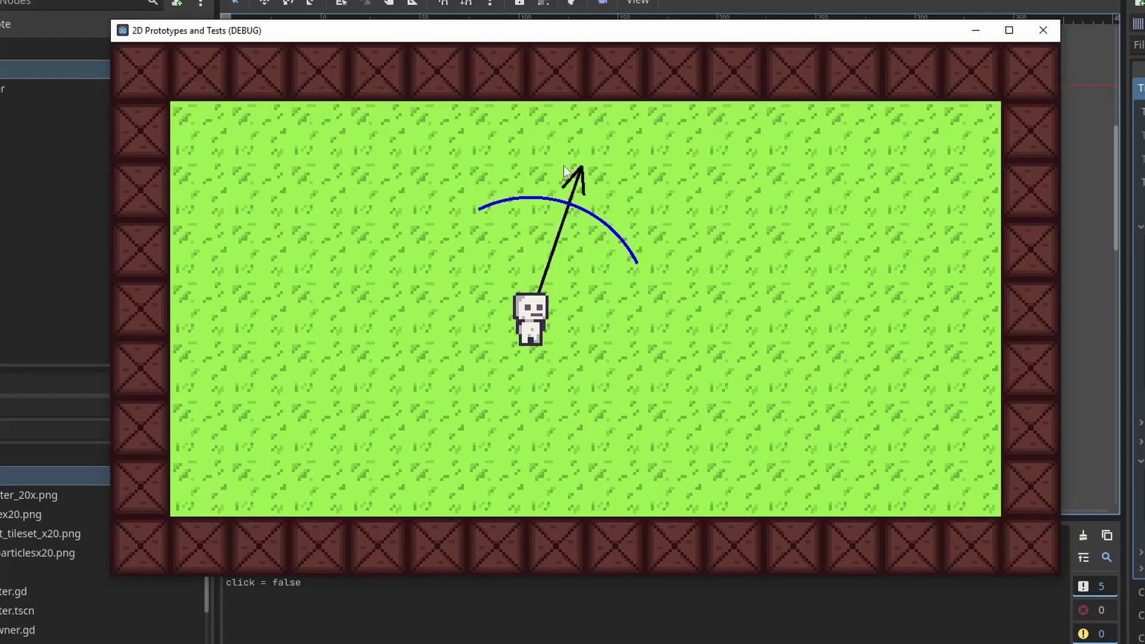
click(675, 239)
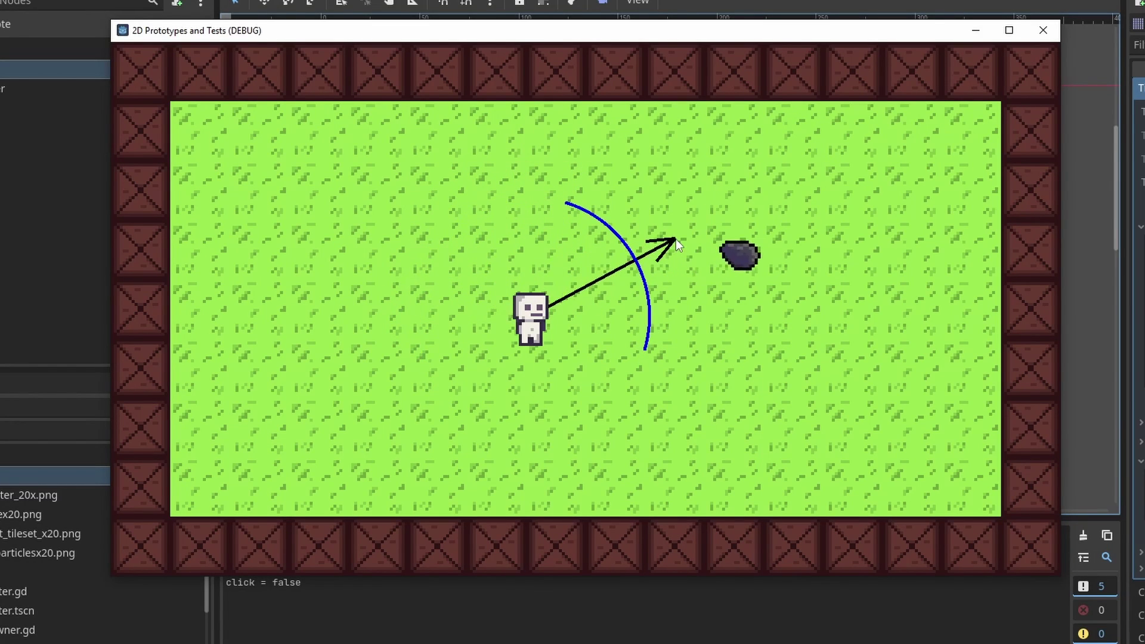
click(417, 226)
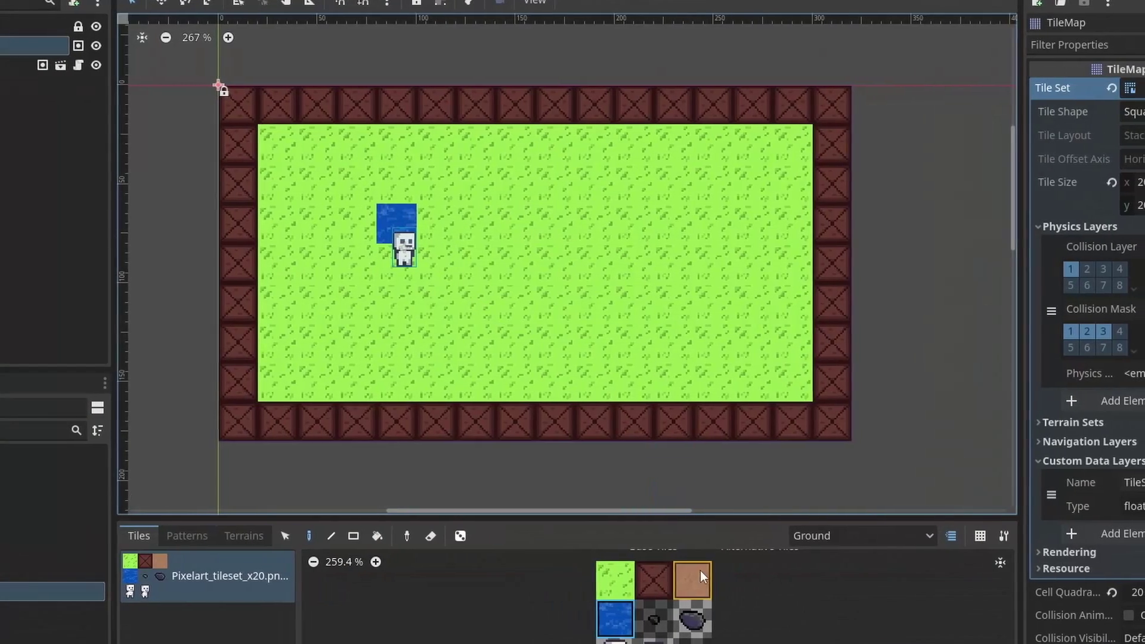
- Paint a block of sand tiles around the water tile and place an enemy.tscn instance in the world scene
mouse_move(400, 182)
mouse_down()
mouse_move(356, 240)
mouse_move(441, 262)
mouse_up()
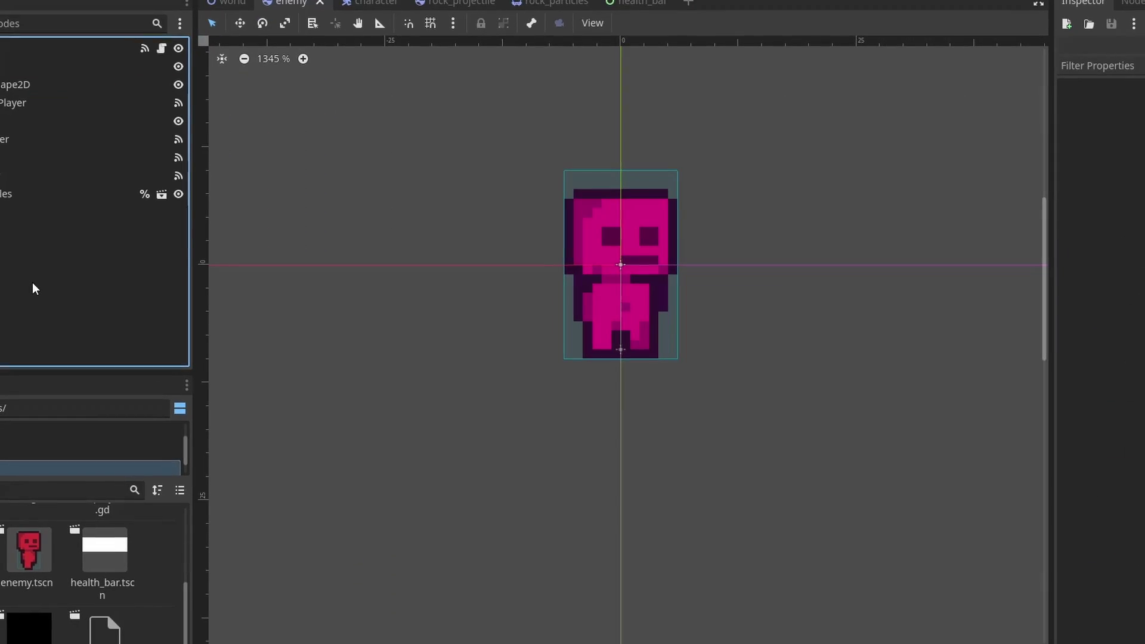
drag(106, 526, 644, 255)
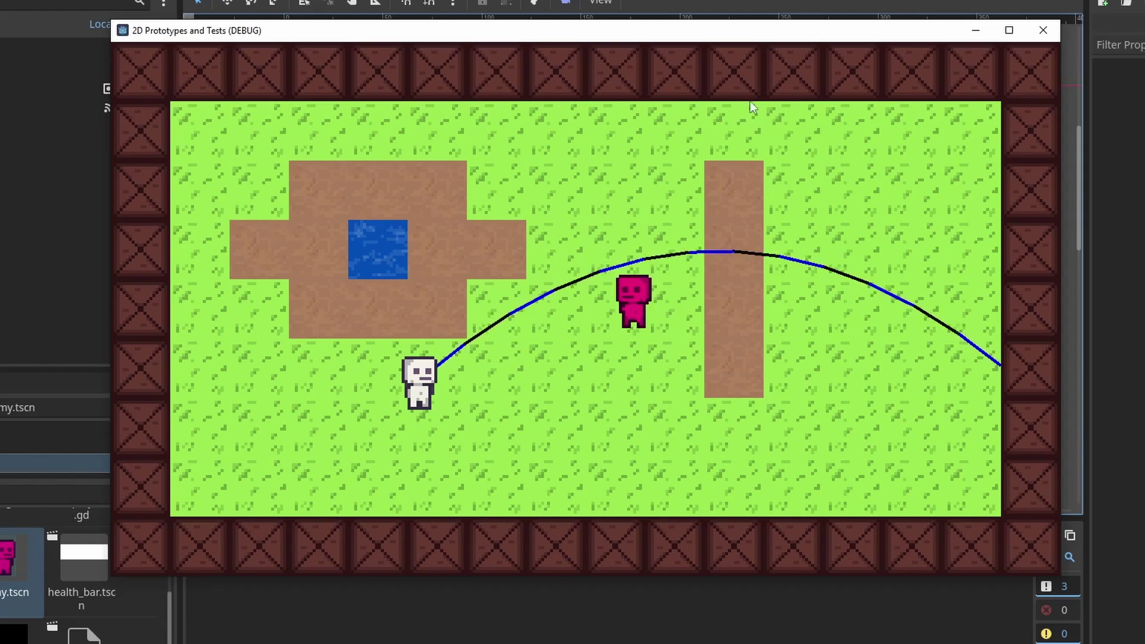
- Throw rocks at the enemies in the running 2D prototype to test hits and knockback
click(766, 149)
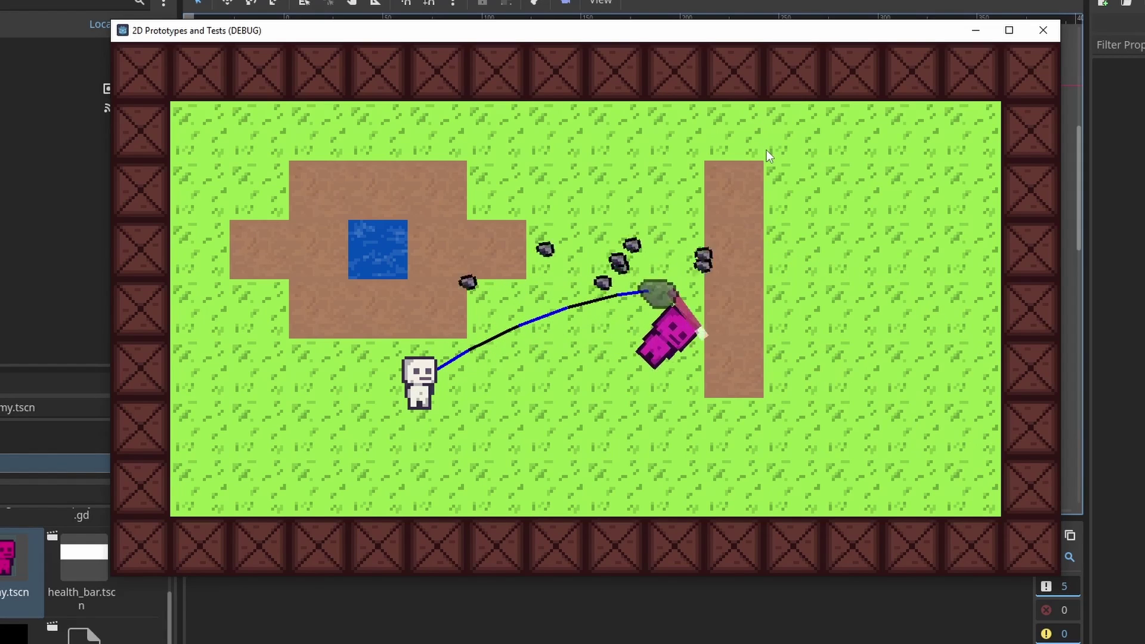
click(811, 303)
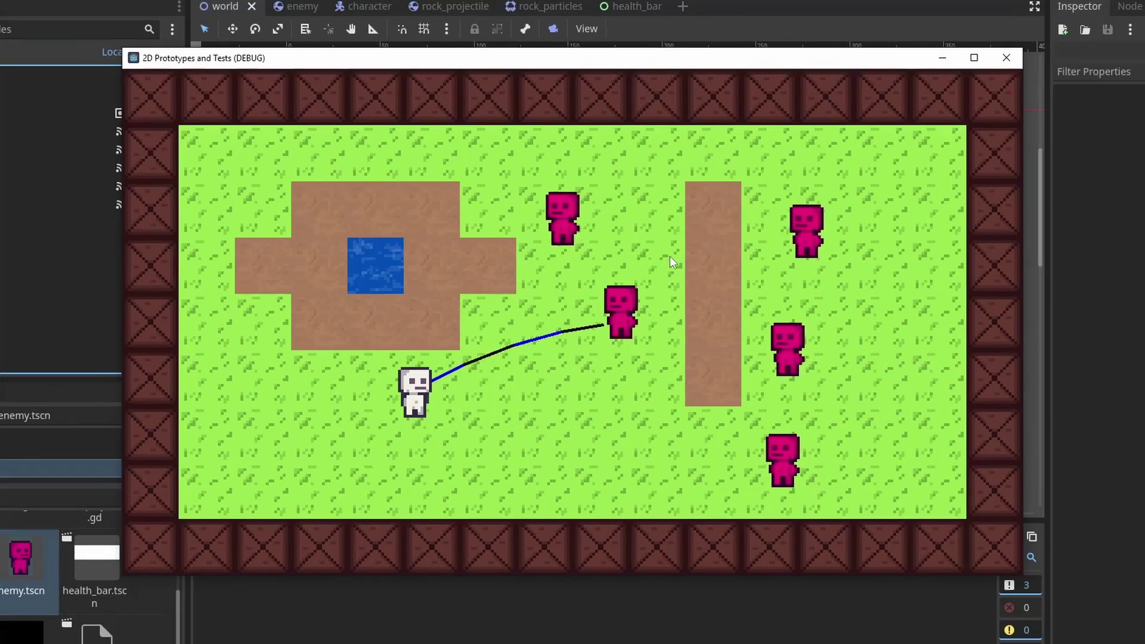
click(575, 149)
click(756, 324)
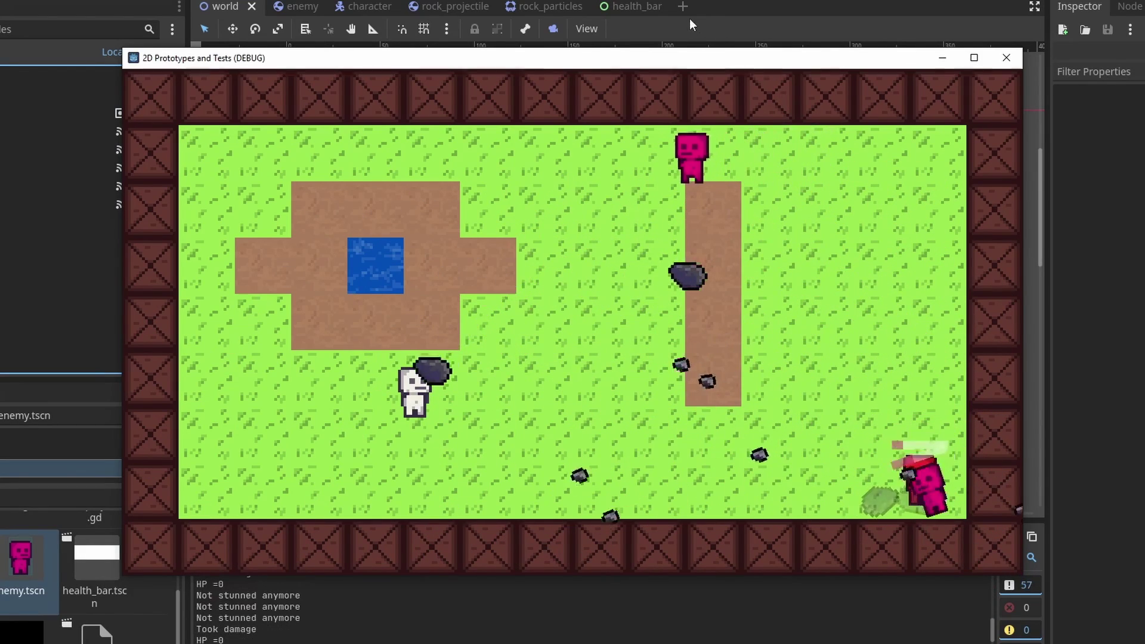
key(w)
key(d)
drag(716, 145, 683, 104)
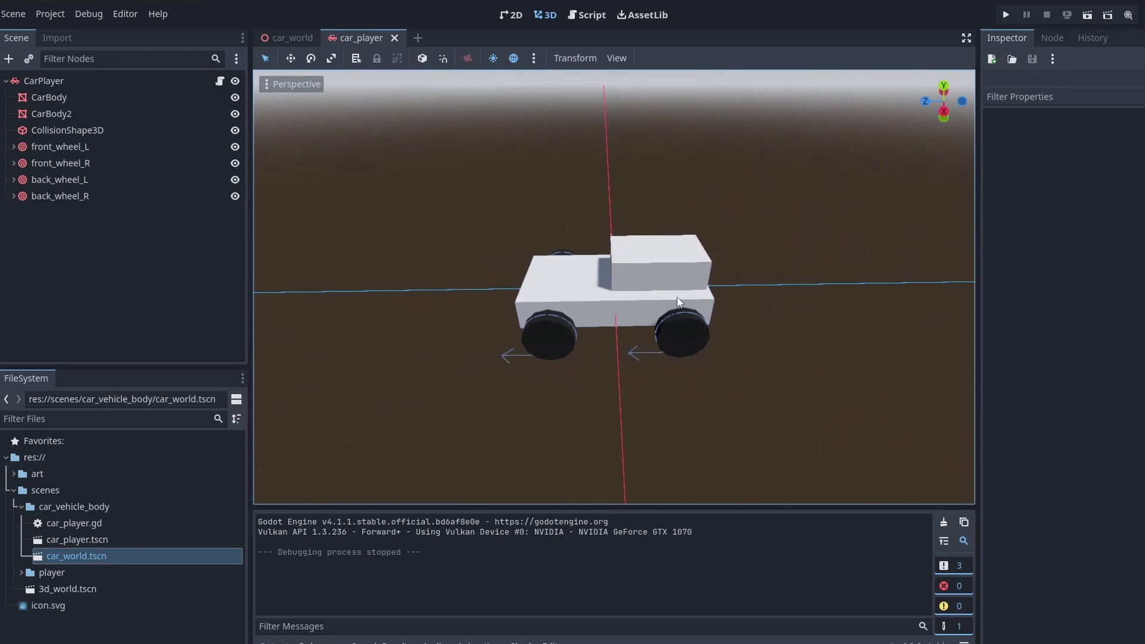
- Run the car_world scene and test driving, reversing and steering the car across the floor
click(286, 37)
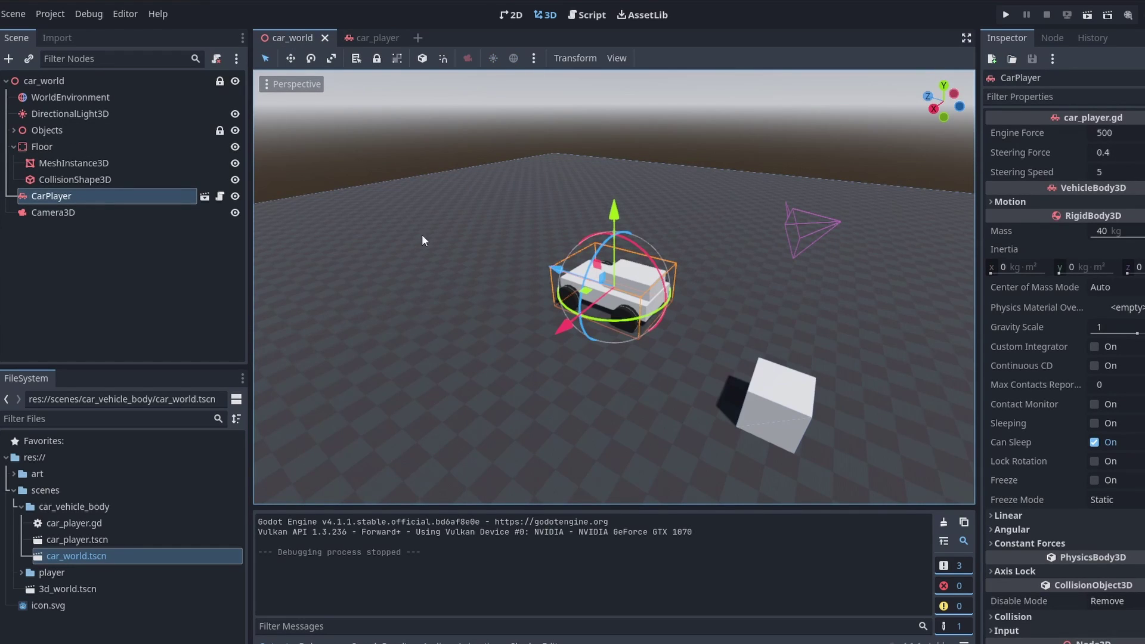
key(F6)
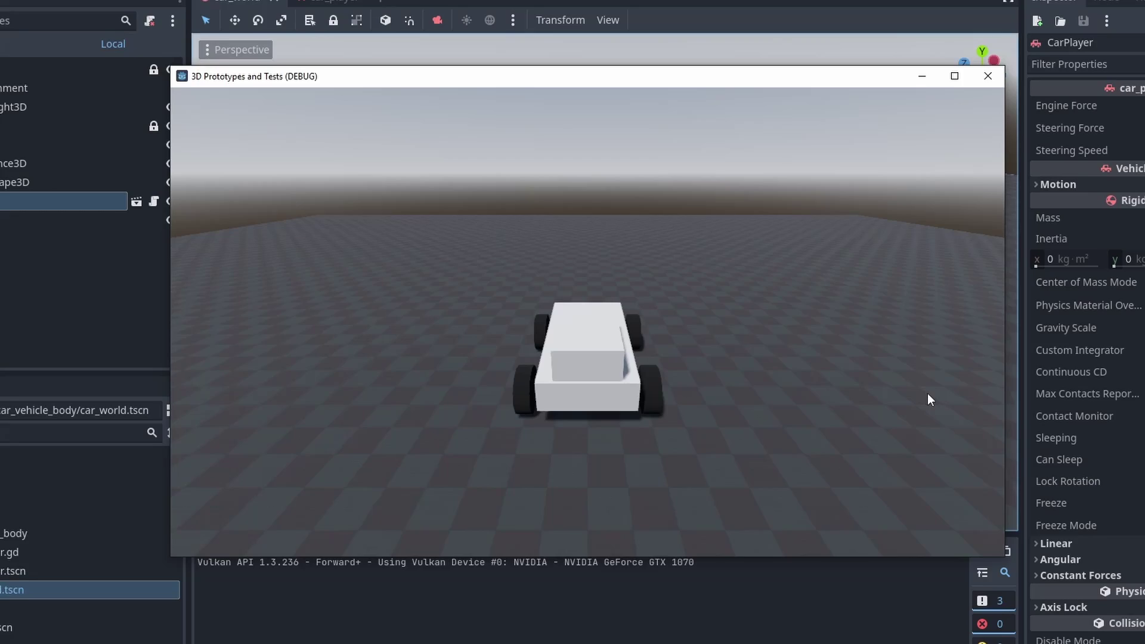
key(w)
key(d)
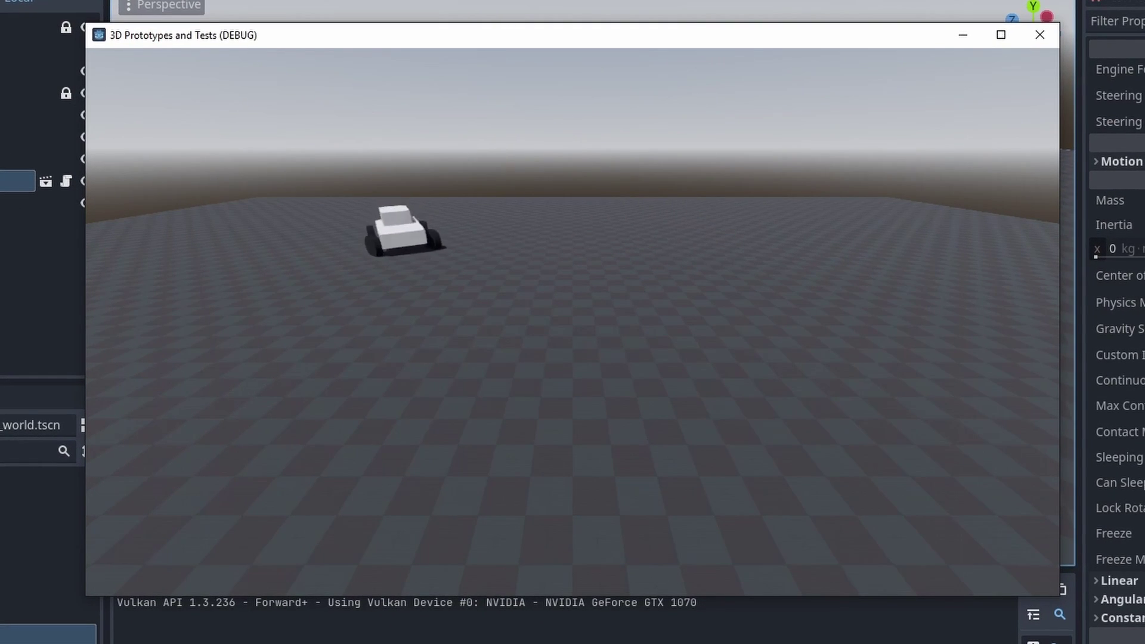
key(s)
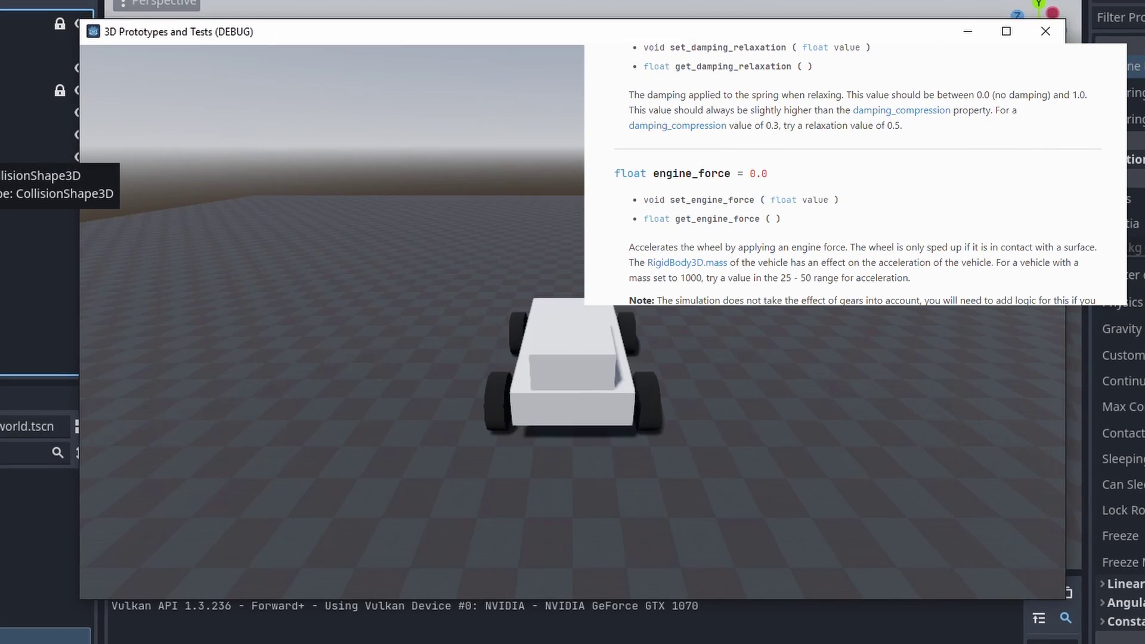
key(w)
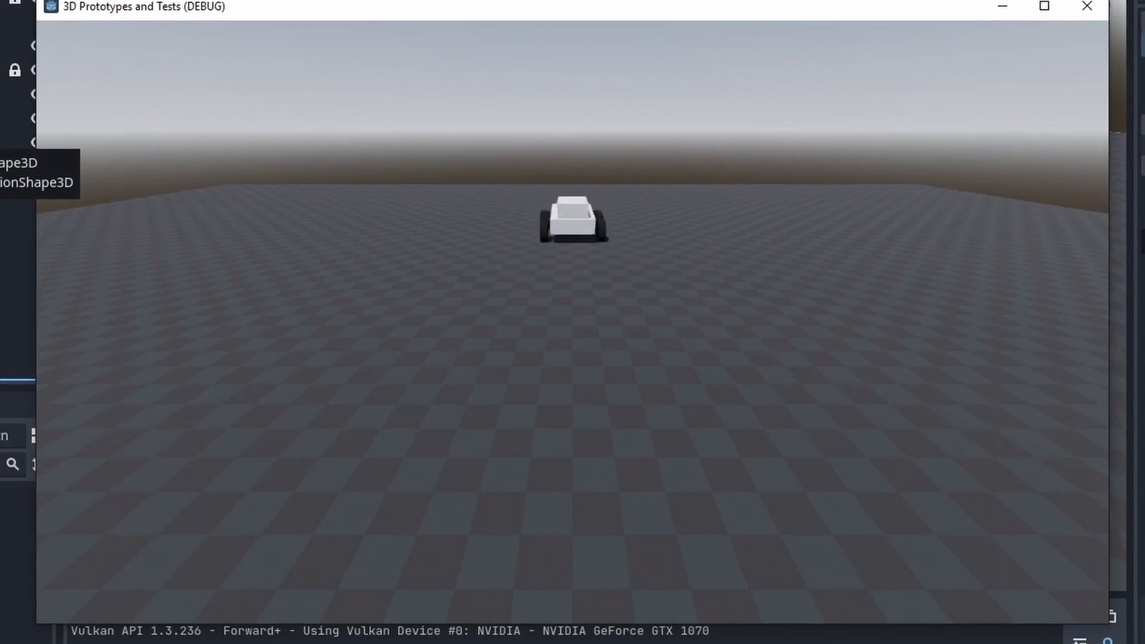
key(a)
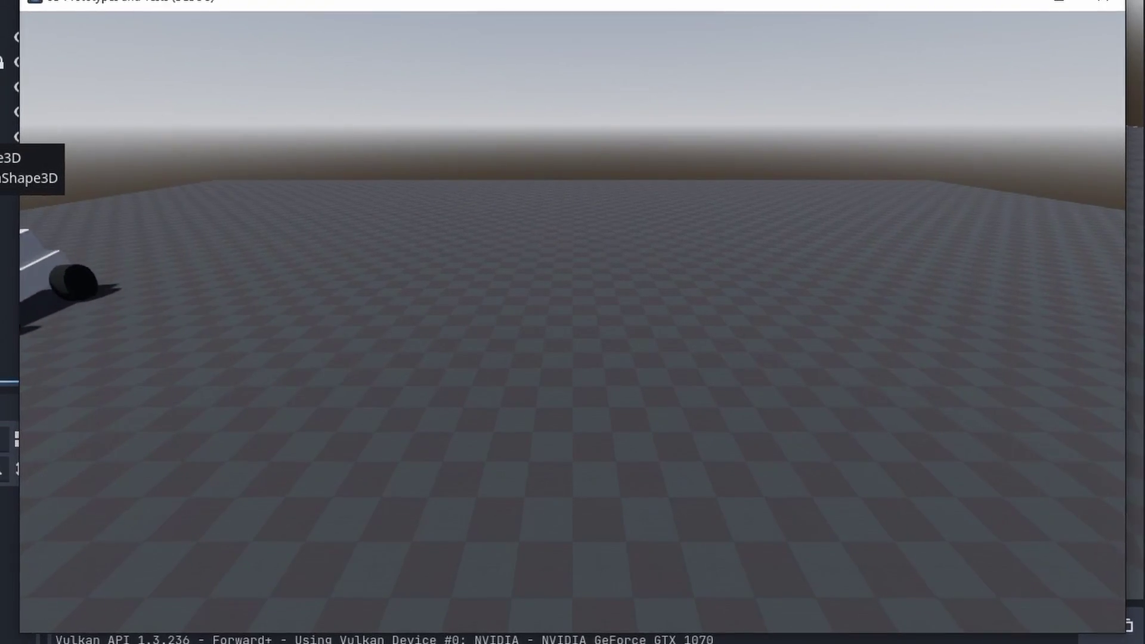
key(w)
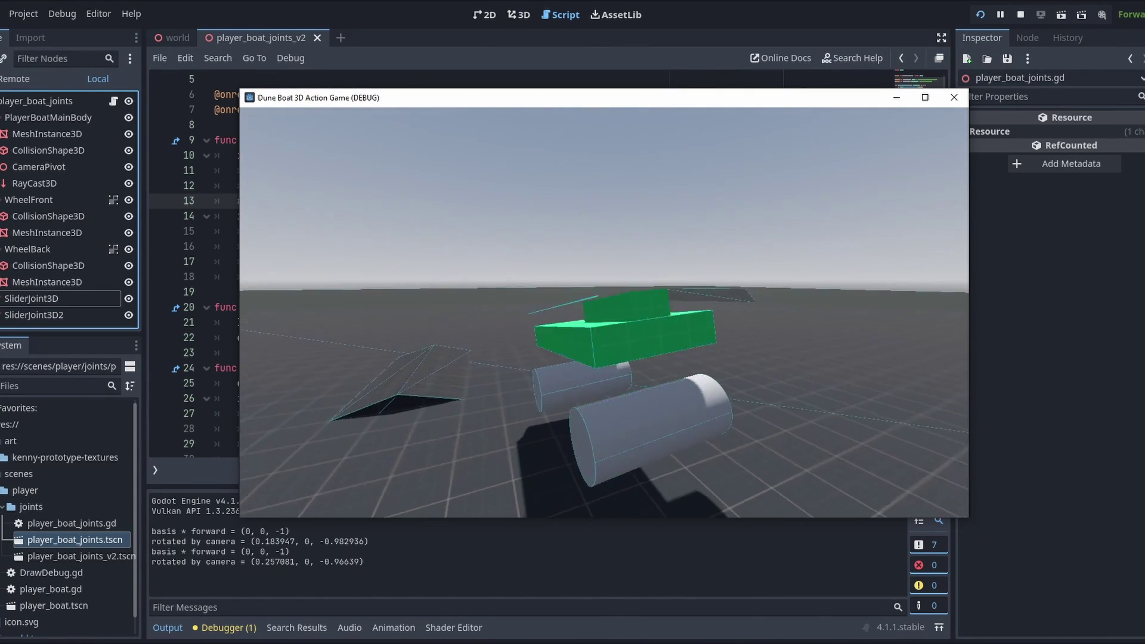
- Test the joint-based player boat by jumping, rerunning the project and driving it around the ramps
key(space)
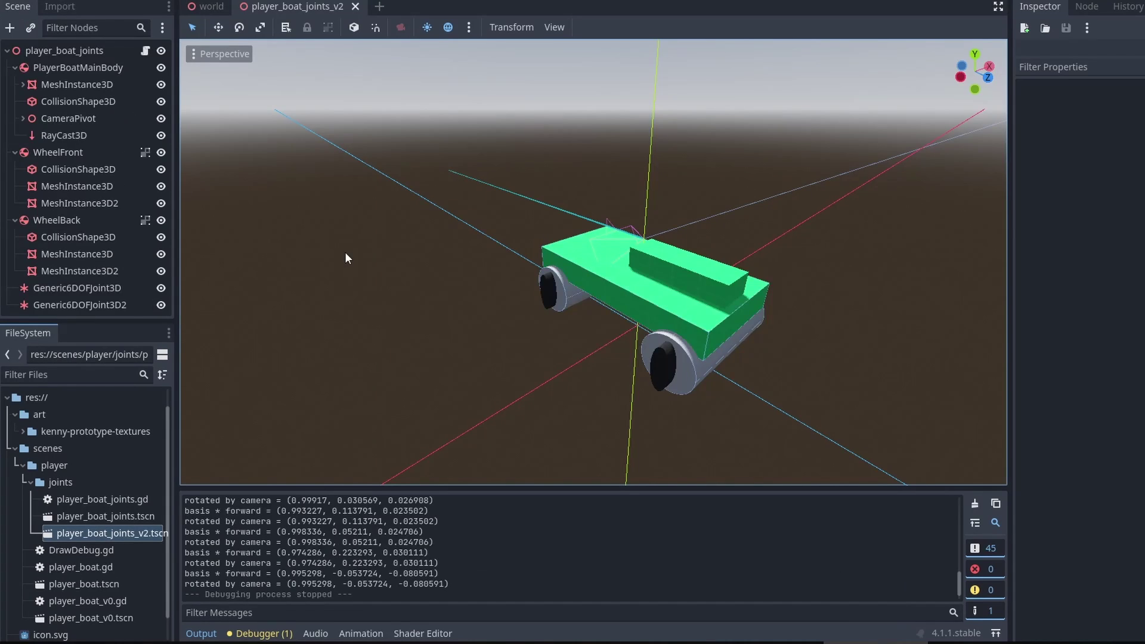
key(F5)
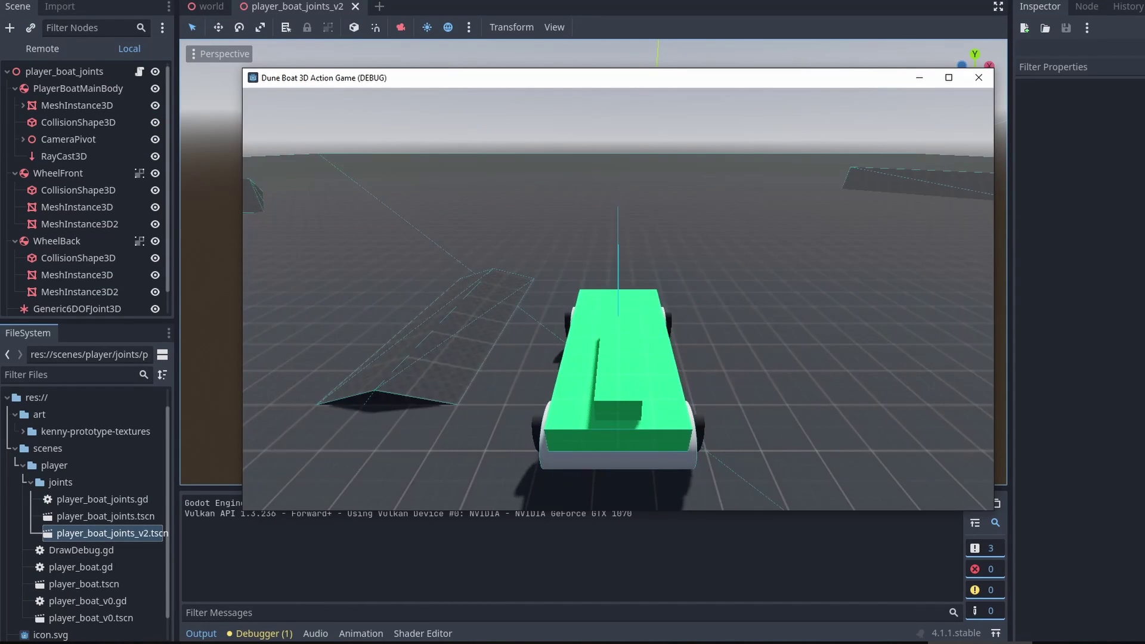
key(w)
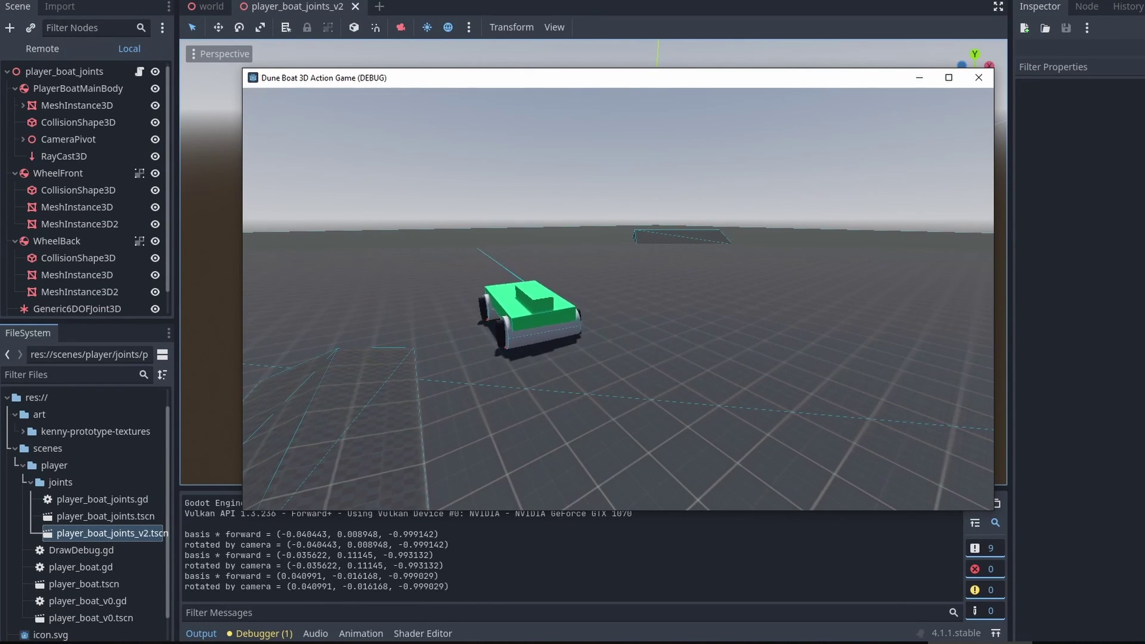
key(d)
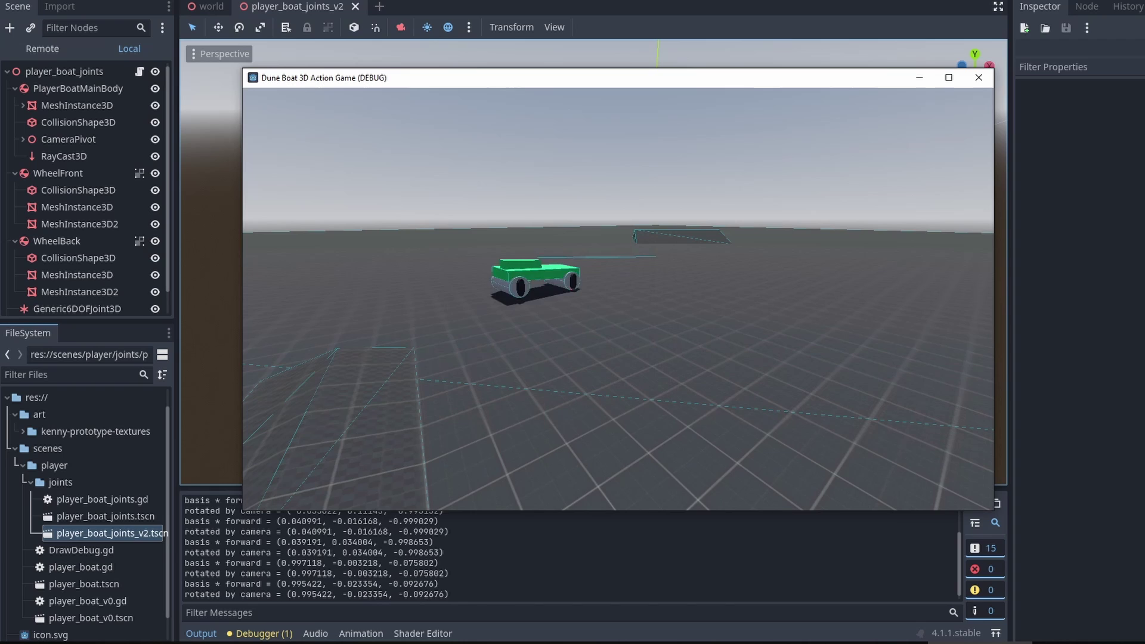
key(d)
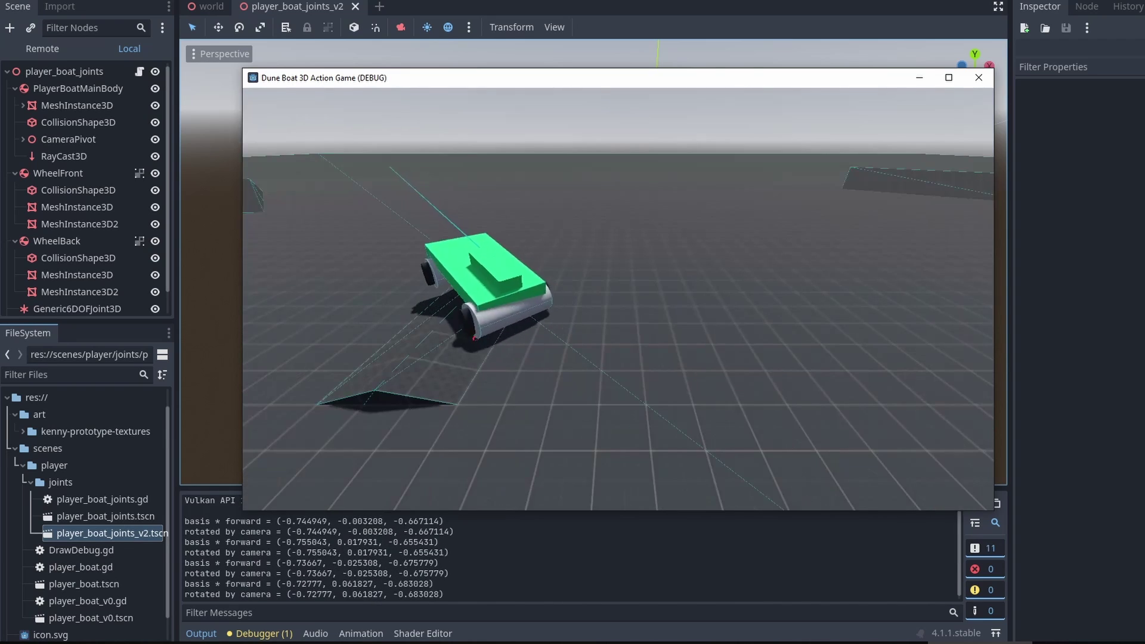
key(w)
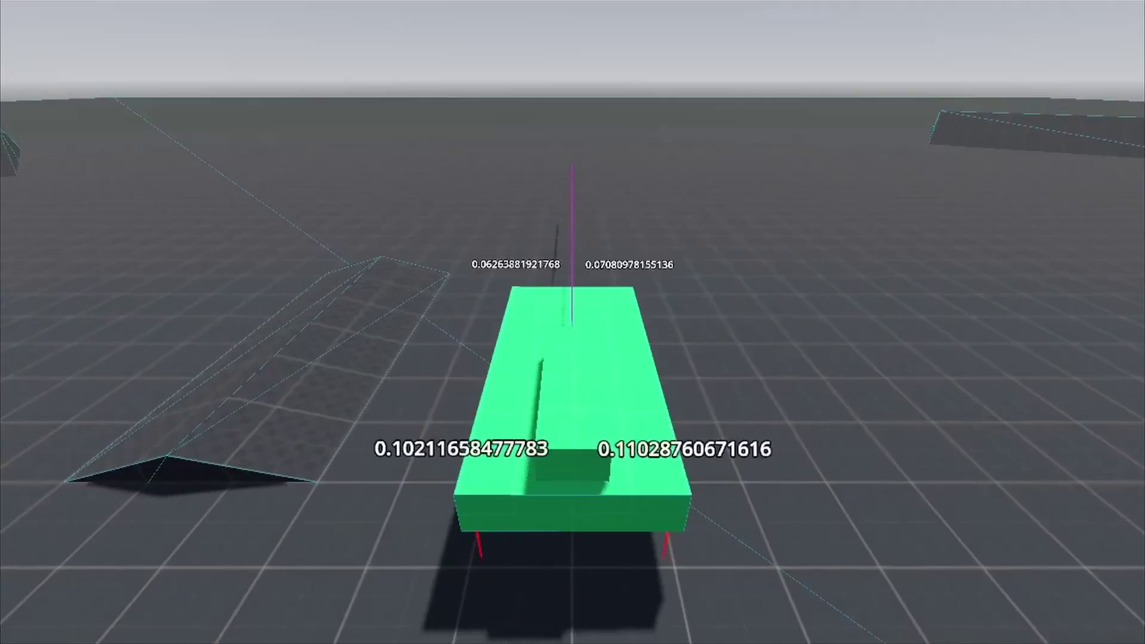
- Test the springy player boat's steering and rerun the project to check its tire drag code
key(a)
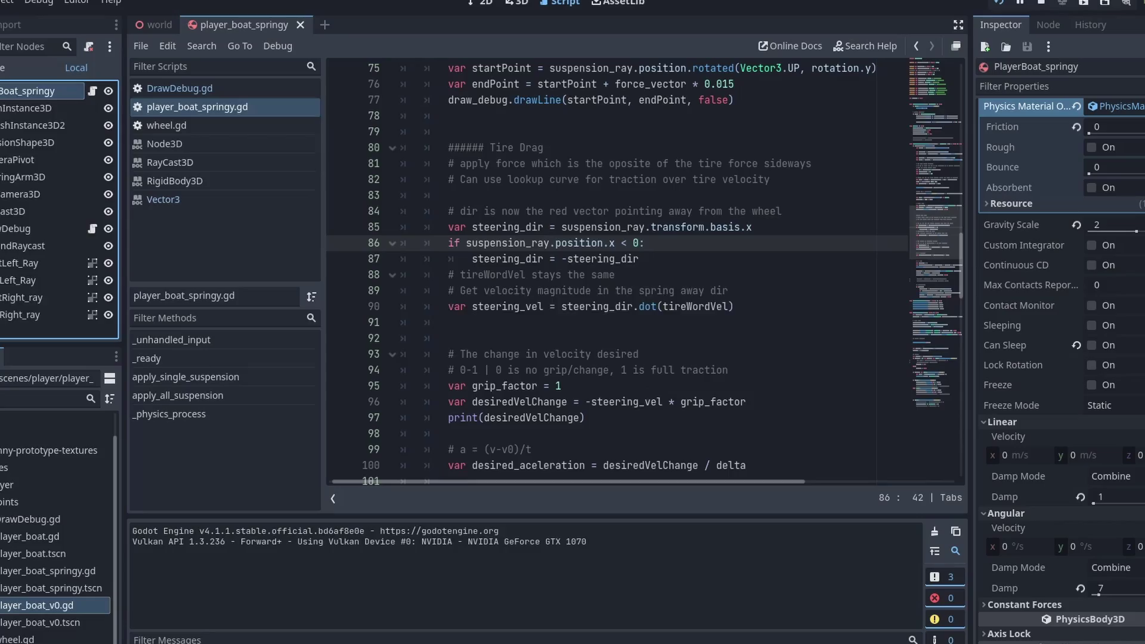
key(F5)
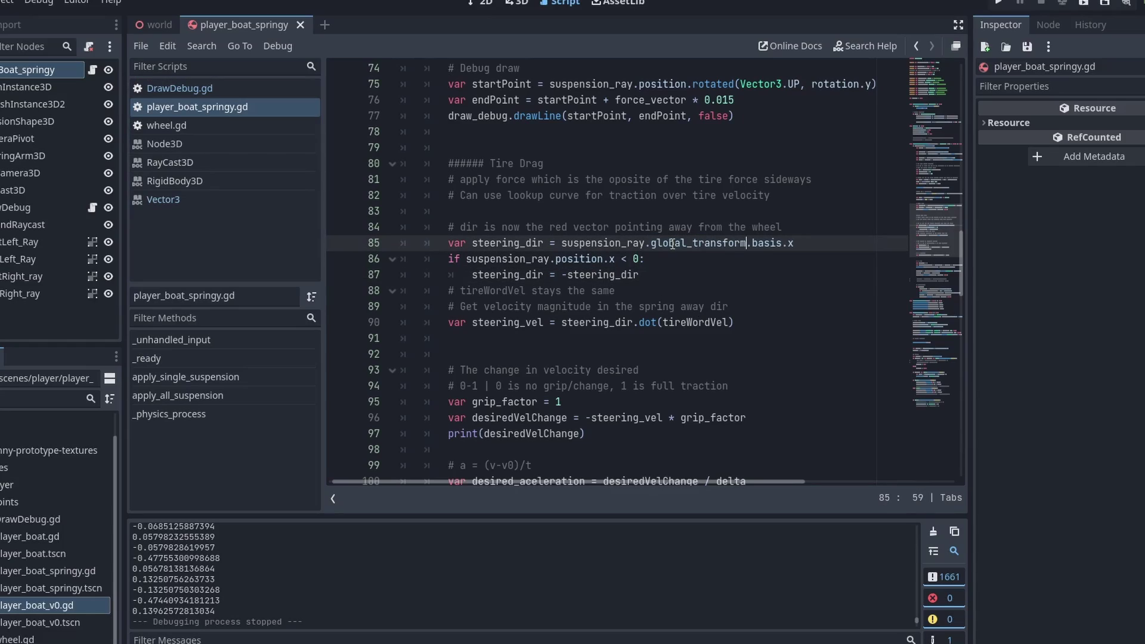
key(F5)
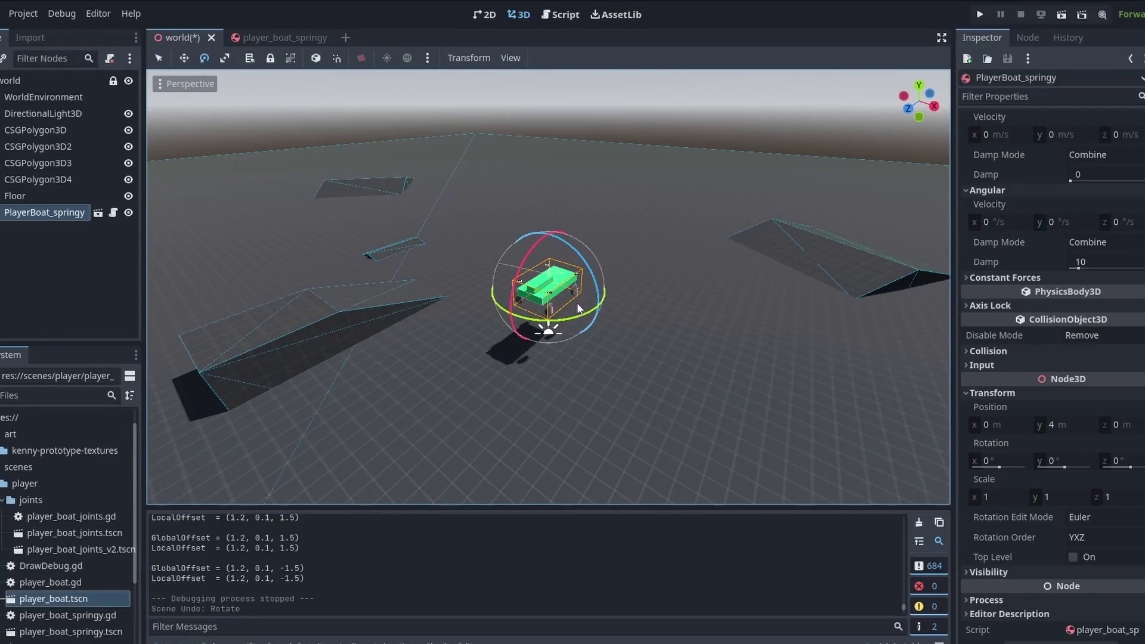
- Rotate PlayerBoat_springy 90° about the Y axis in the world scene and run the project
drag(574, 316, 685, 191)
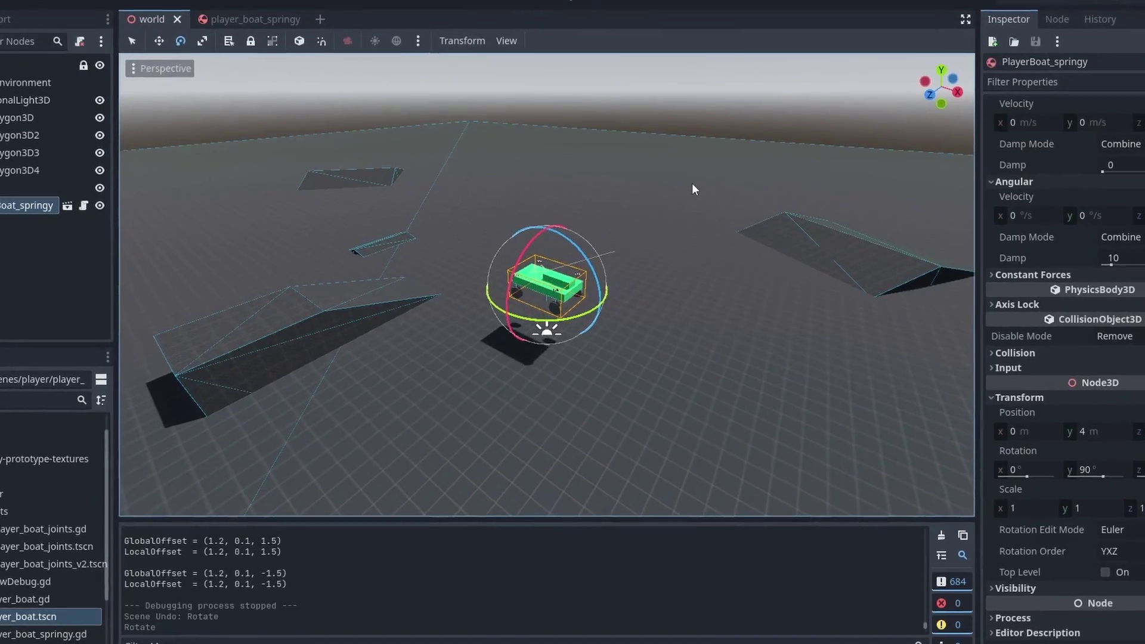
key(F5)
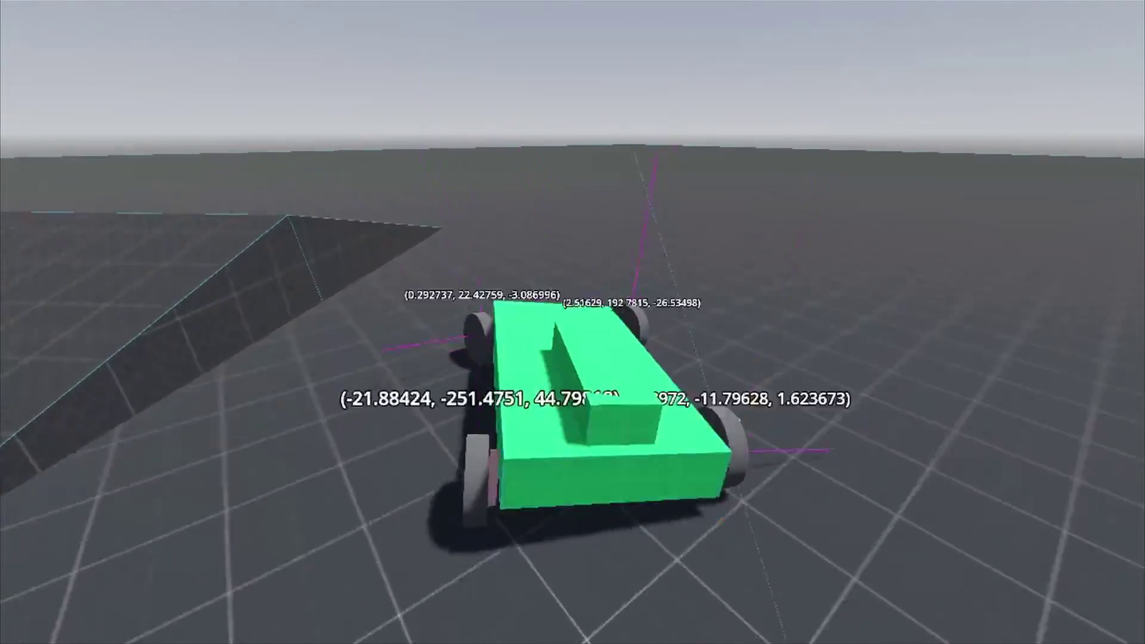
- Reset the springy boat test and rerun the project from the world scene
key(r)
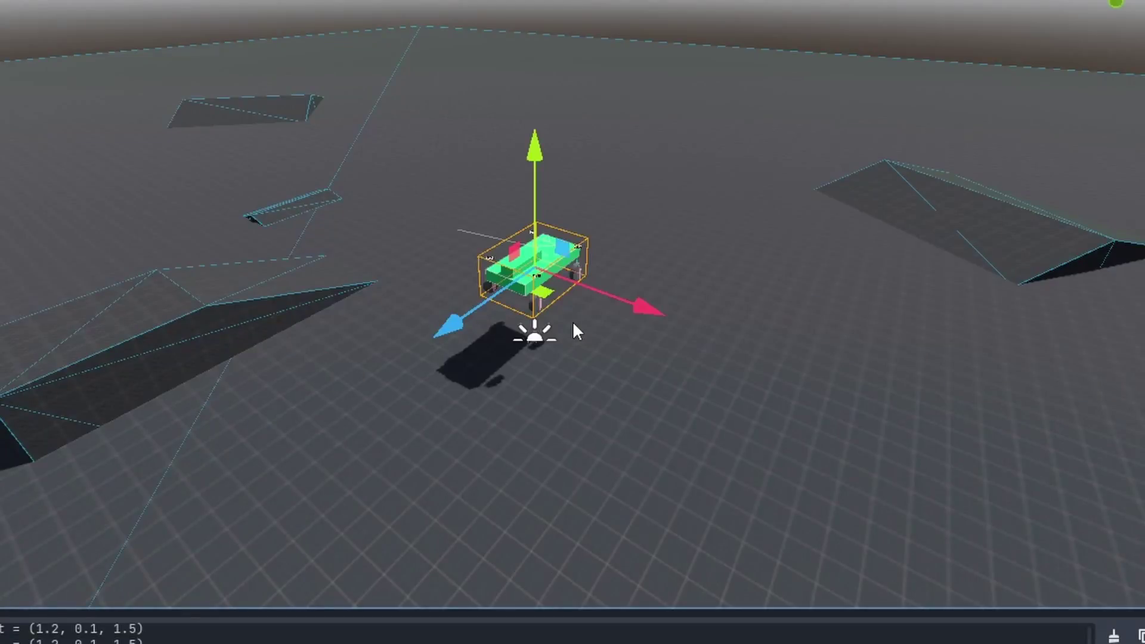
key(F5)
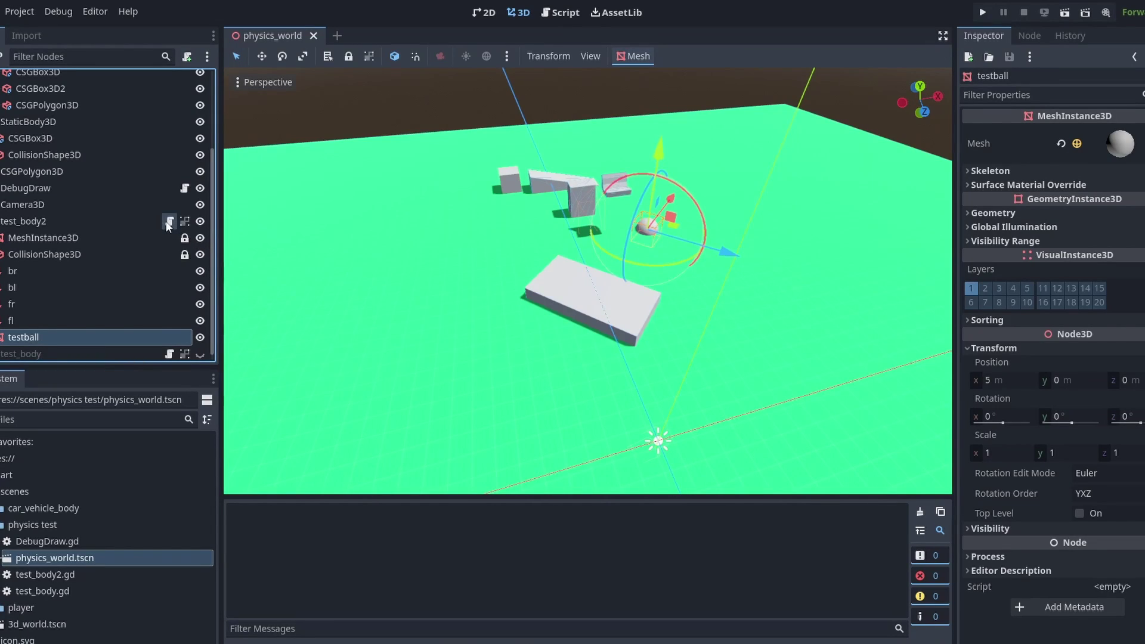
- In the test_body2 script, set offsetPosition to testball.global_position - global_position instead of testball.position and run the physics test
click(169, 222)
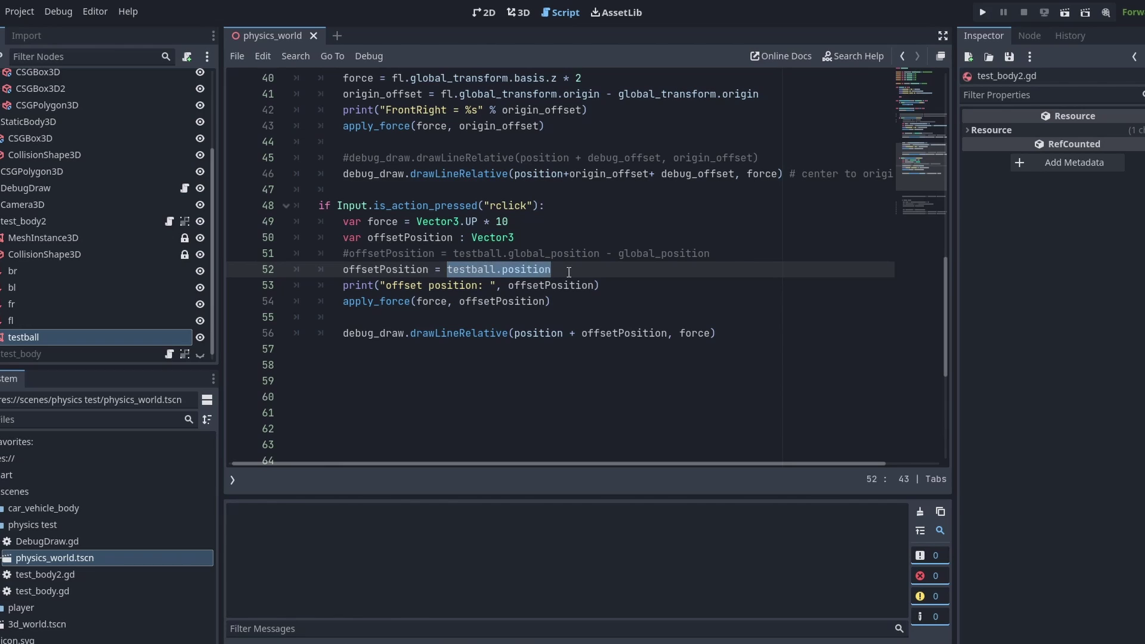
key(F5)
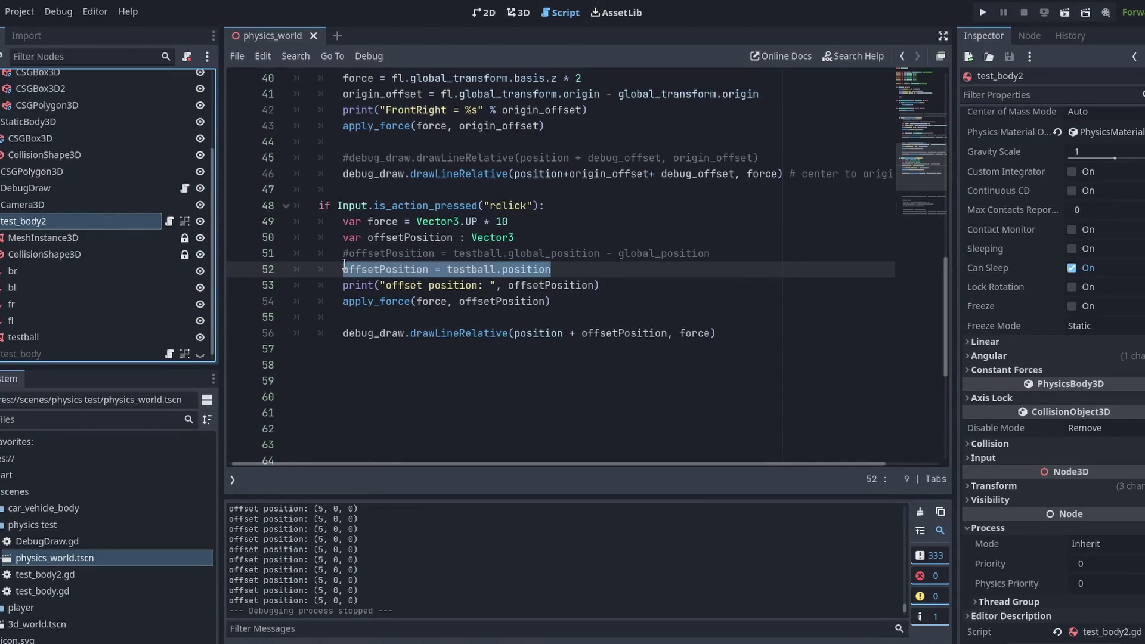
click(346, 255)
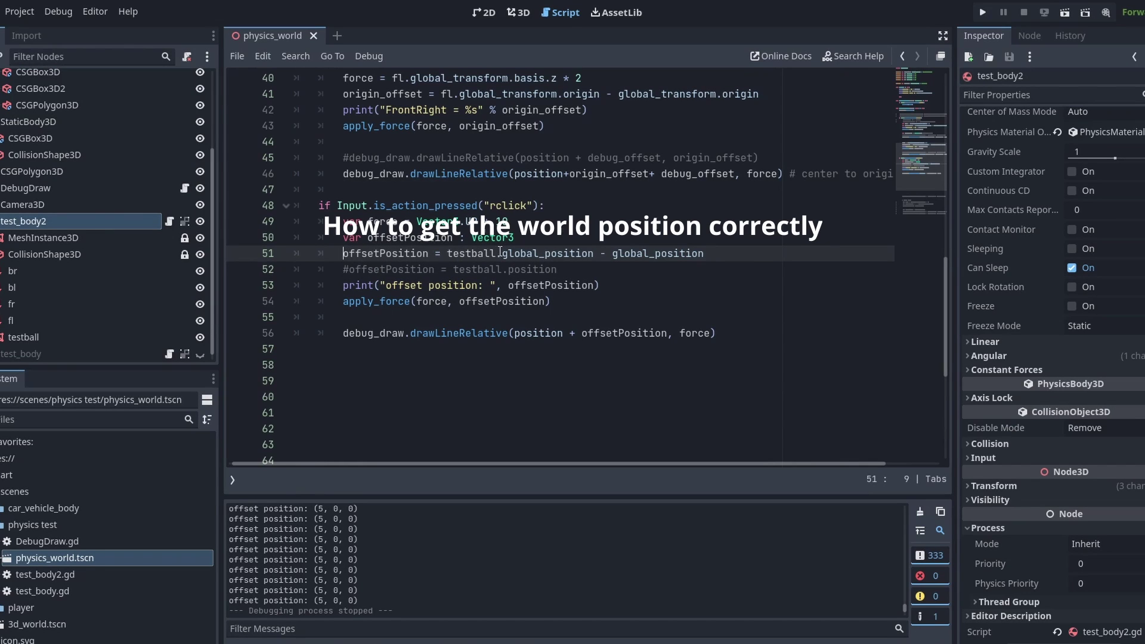
key(F6)
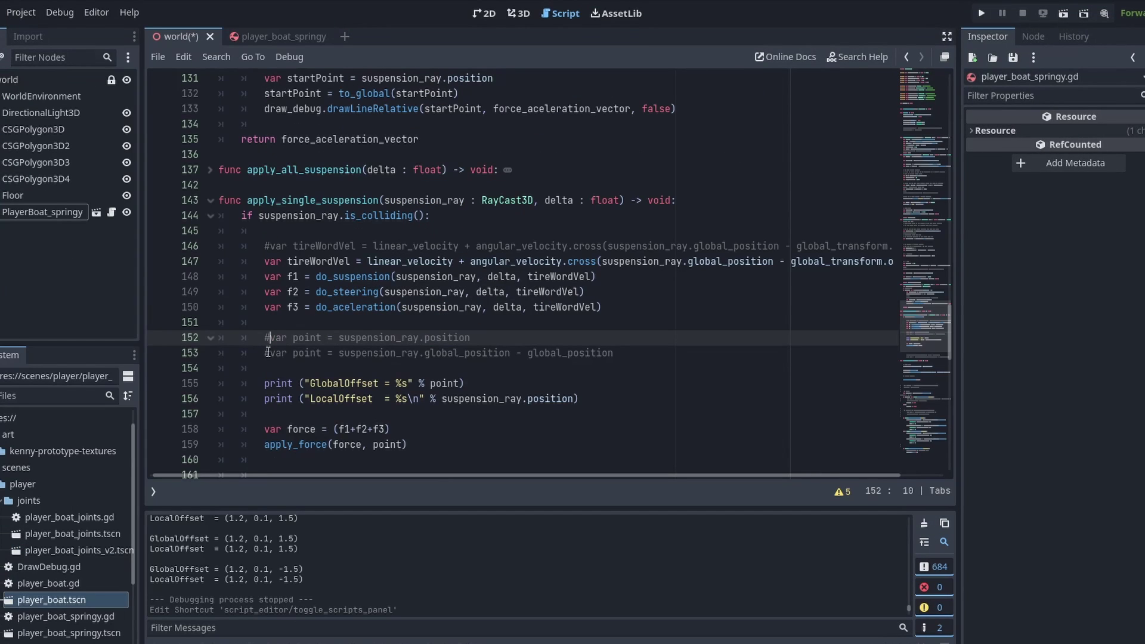
- Enable the point = suspension_ray.global_position - global_position line in apply_single_suspension and test-drive the boat, steering both ways
click(267, 353)
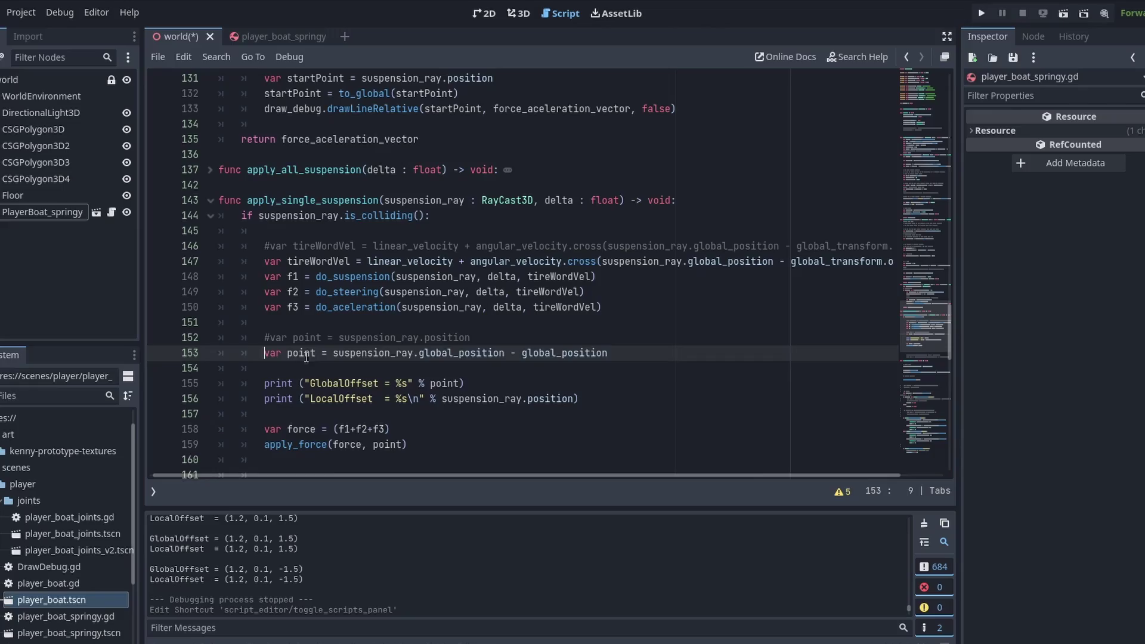
key(F5)
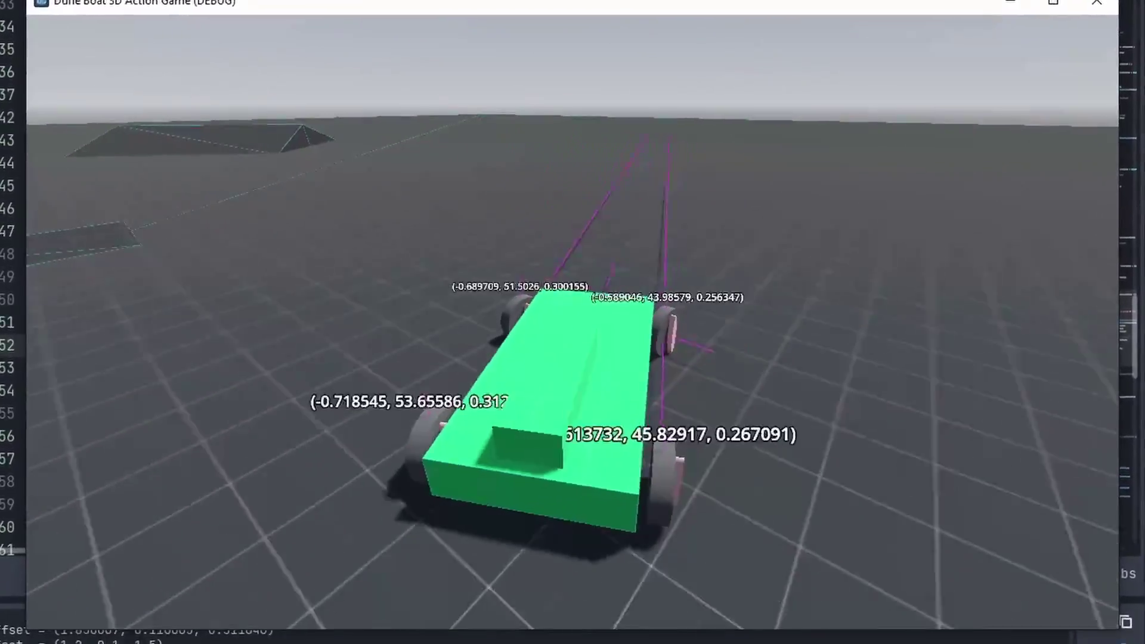
key(a)
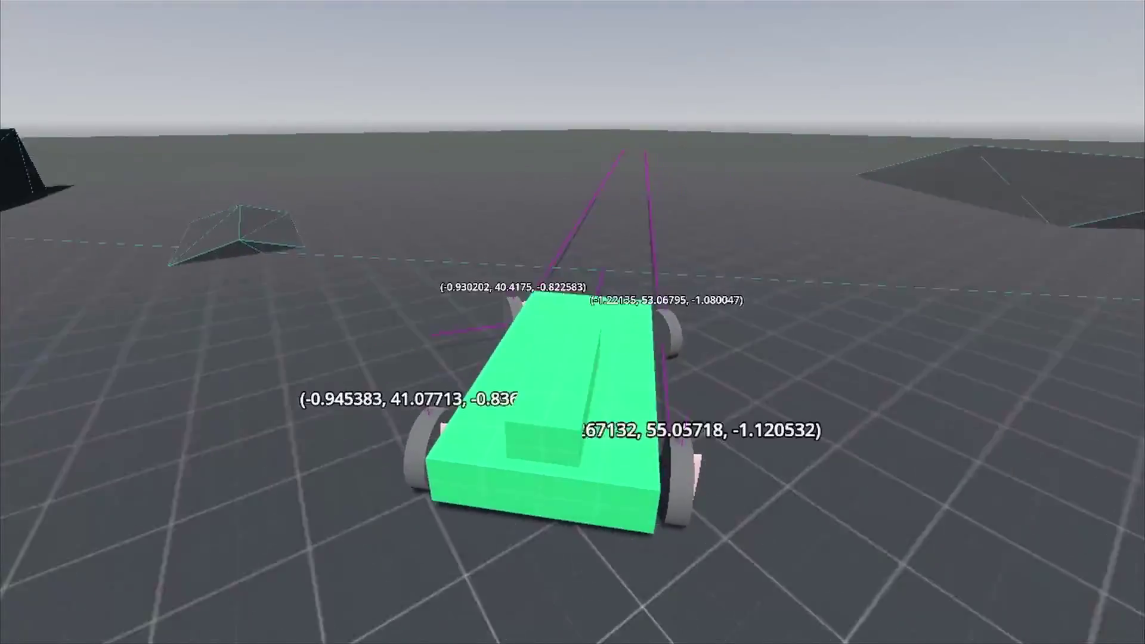
key(d)
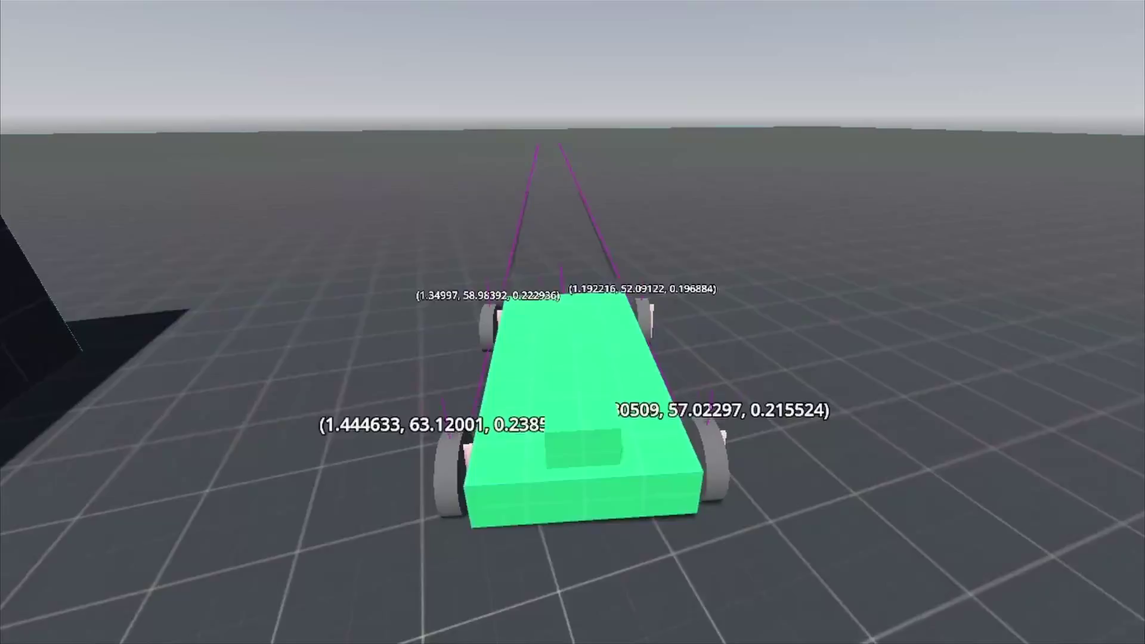
key(a)
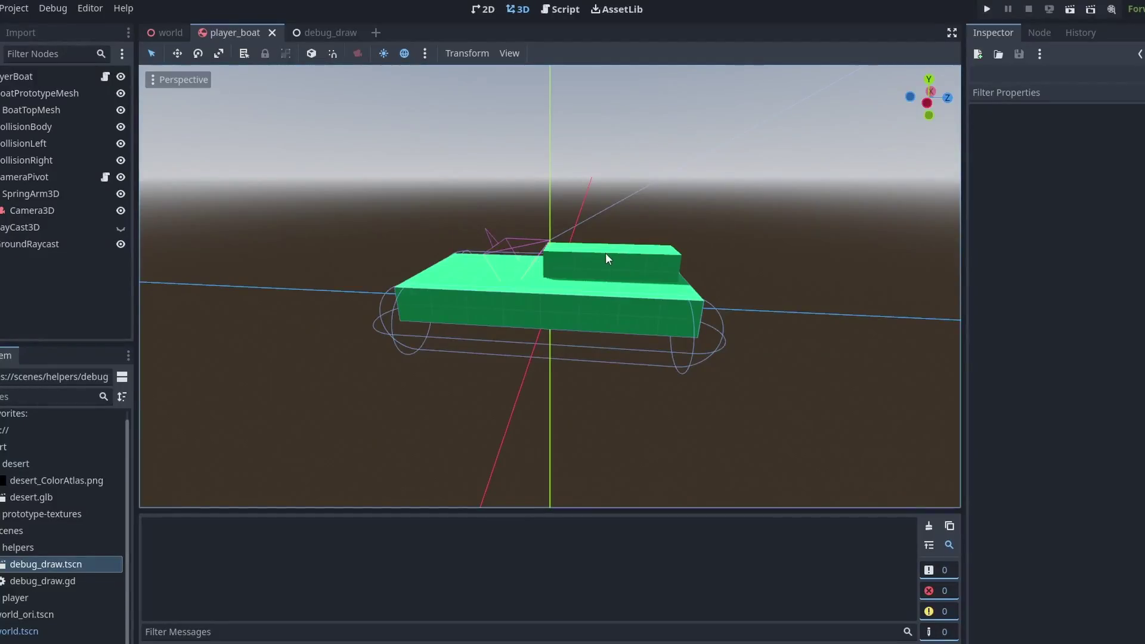
- Inspect the player_boat model and run the project from the world scene to test its steering on the checkered floor
middle_drag(606, 253, 749, 271)
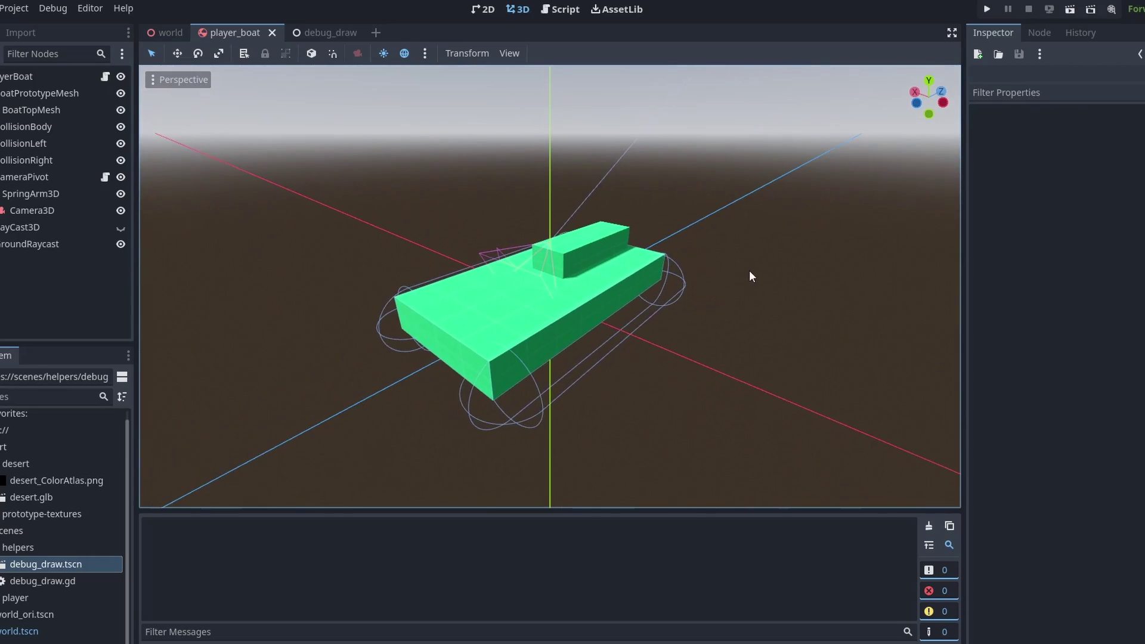
click(170, 28)
key(F5)
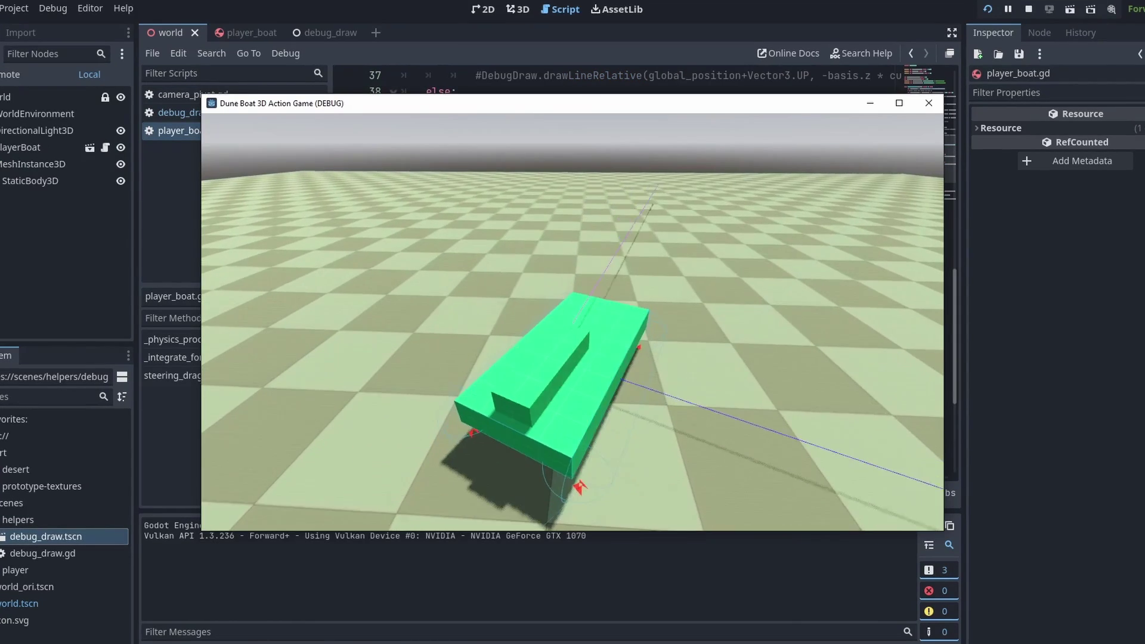
key(a)
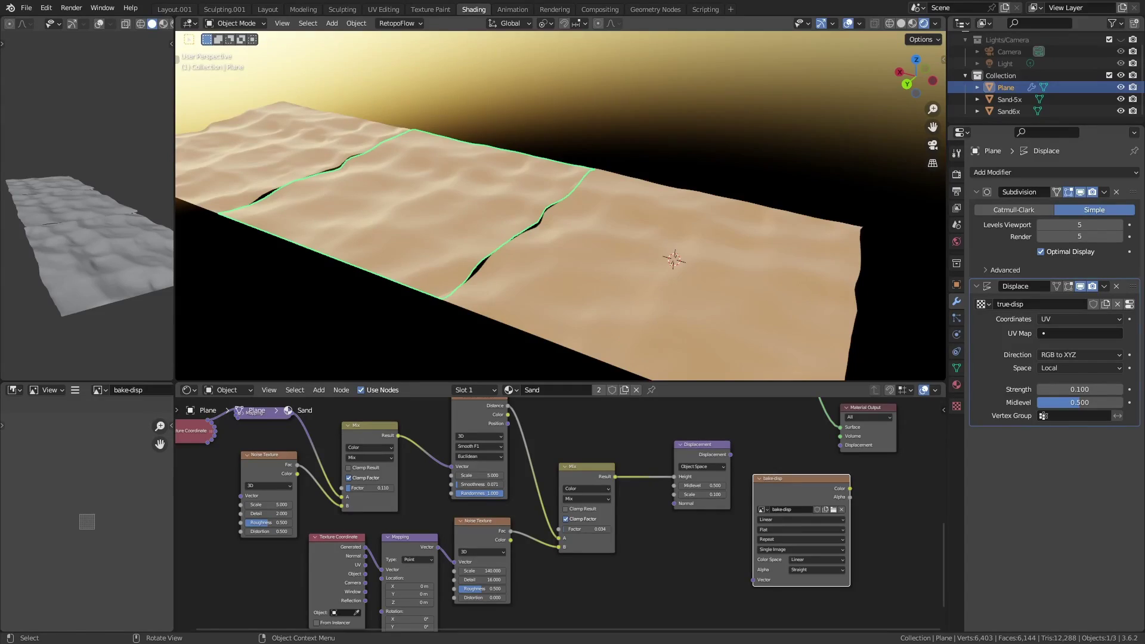
- Switch to Blender and inspect the displaced sand plane tiles from several angles
middle_drag(560, 205, 492, 191)
middle_drag(632, 206, 722, 206)
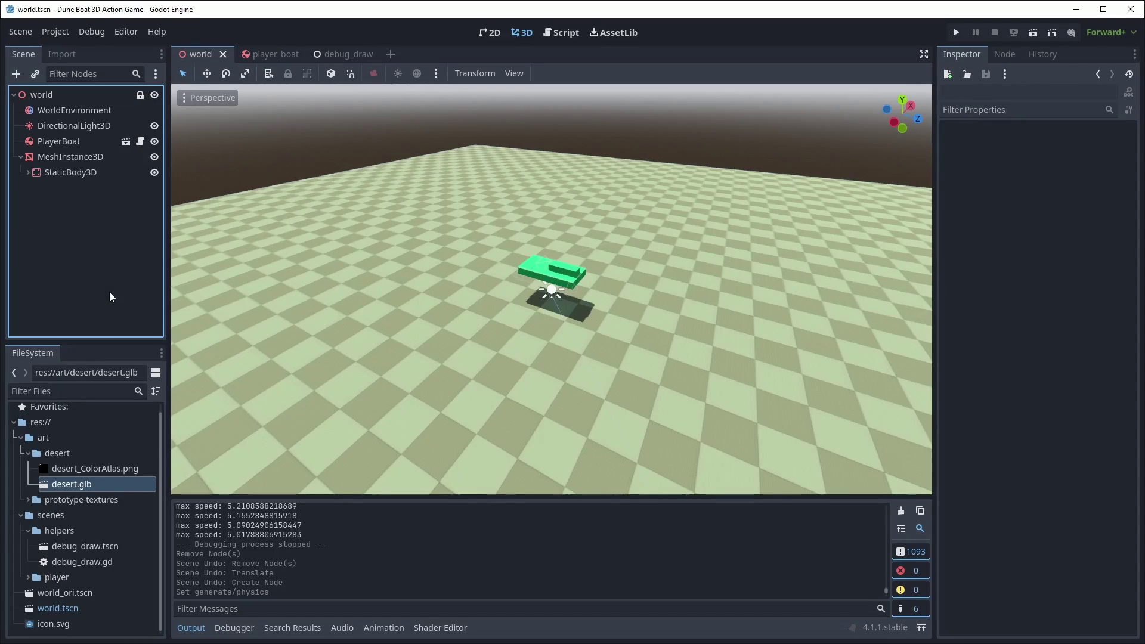
- Switch to Godot, open the advanced import settings for desert.glb, inspect the dune mesh and select its Sand-5x node
double_click(81, 489)
drag(297, 427, 454, 339)
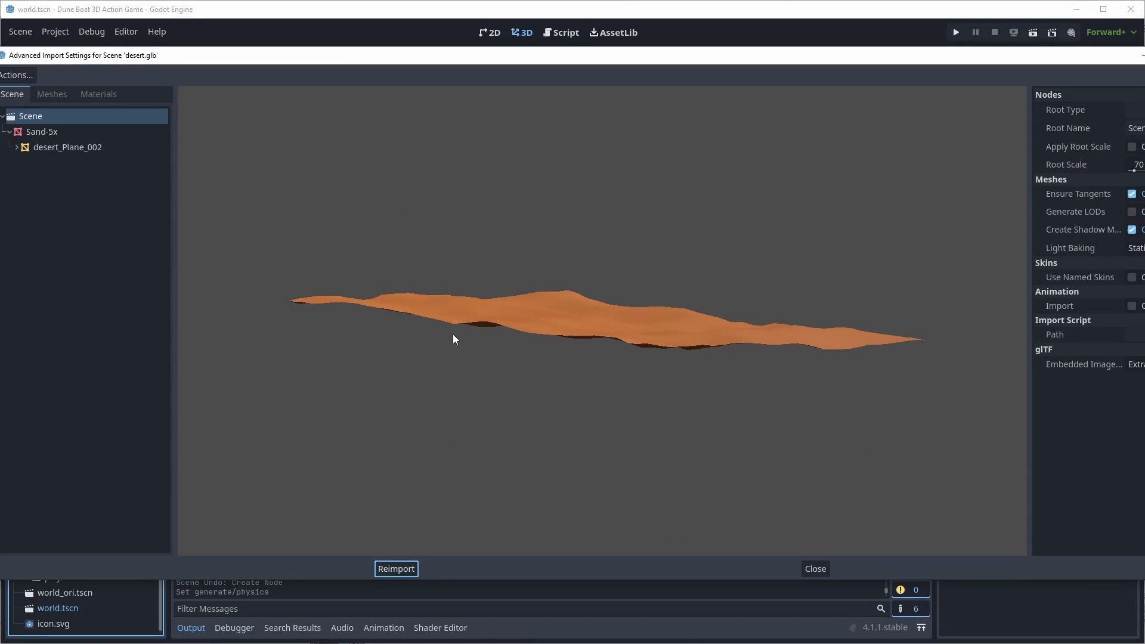
click(42, 132)
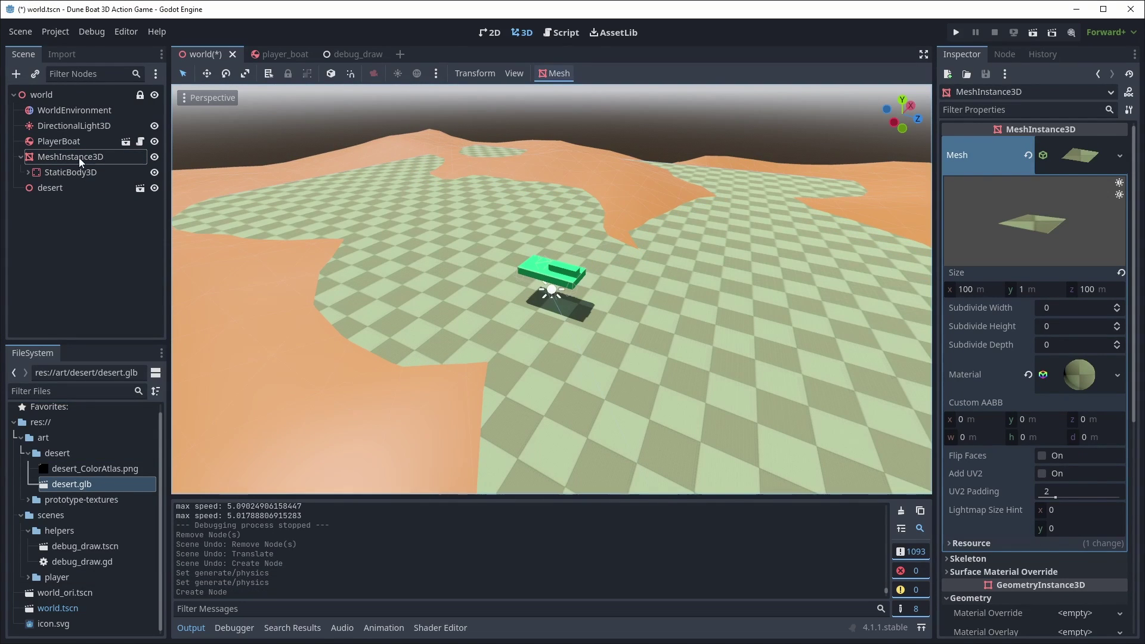
- Lower the checkered floor MeshInstance3D beneath the desert dunes and run the project
drag(552, 234, 552, 280)
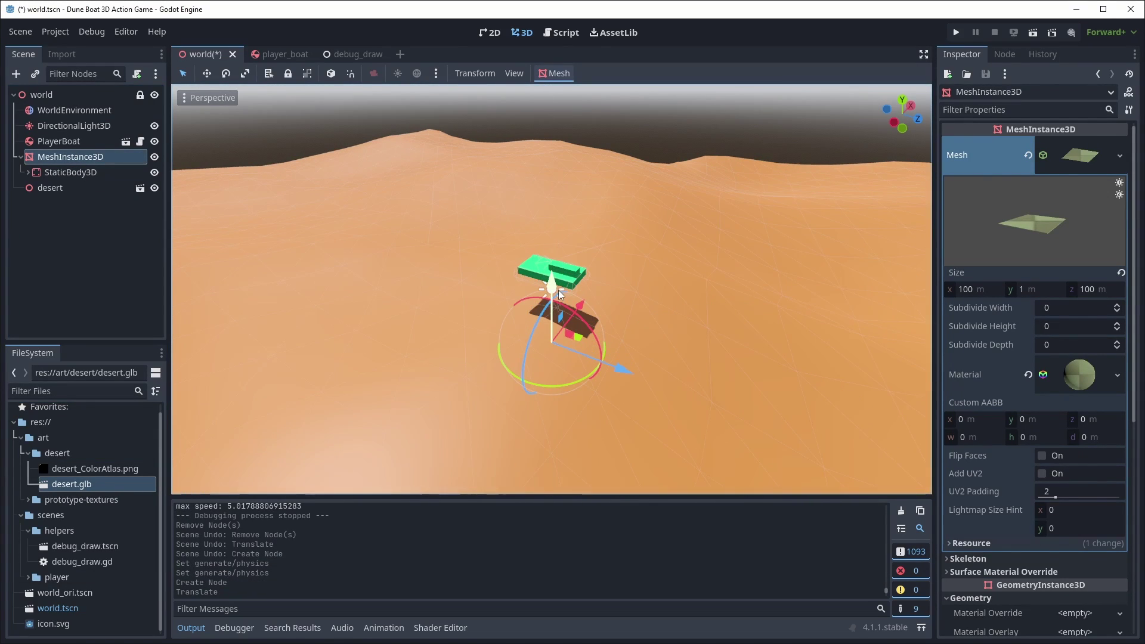
key(F5)
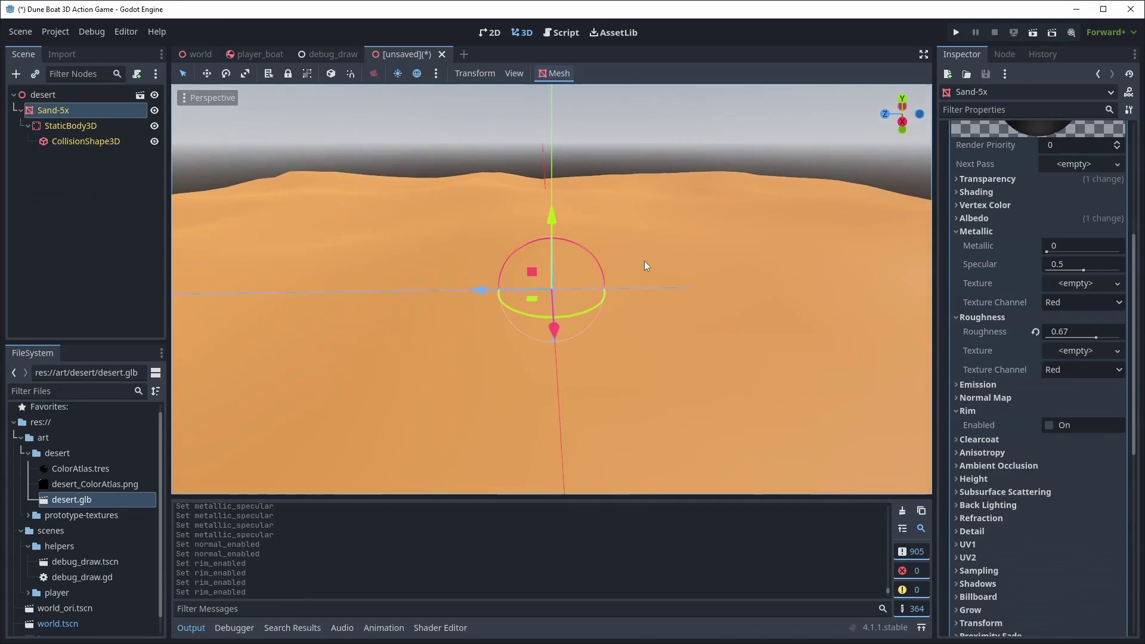
- Enable Rim on the Sand-5x material and inspect the shading across the dunes
click(1049, 425)
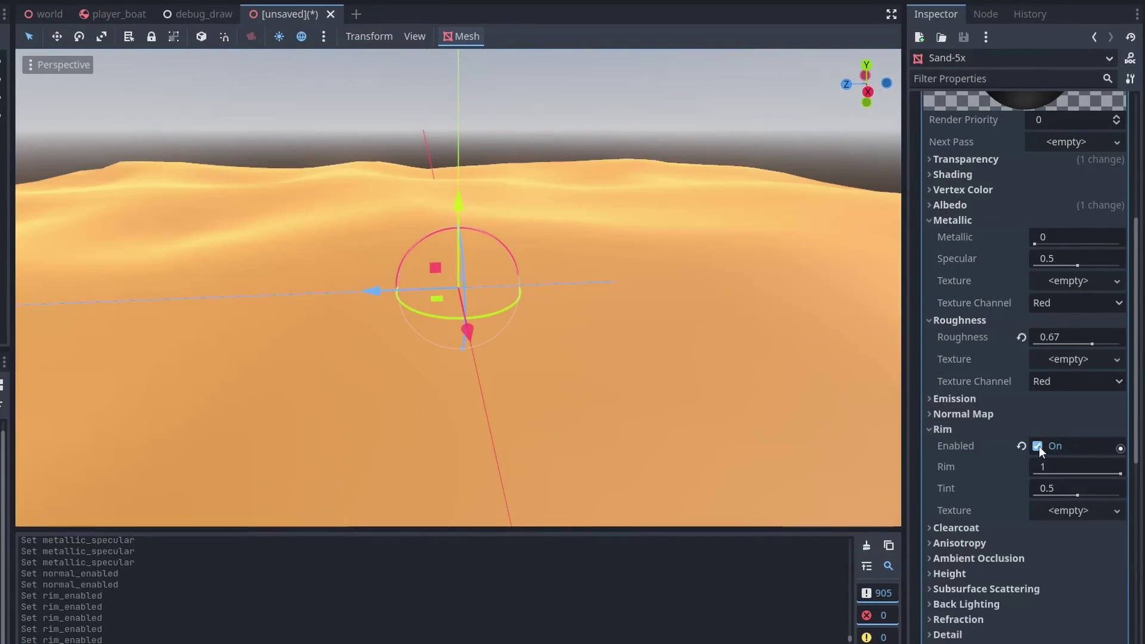
middle_drag(652, 335, 209, 286)
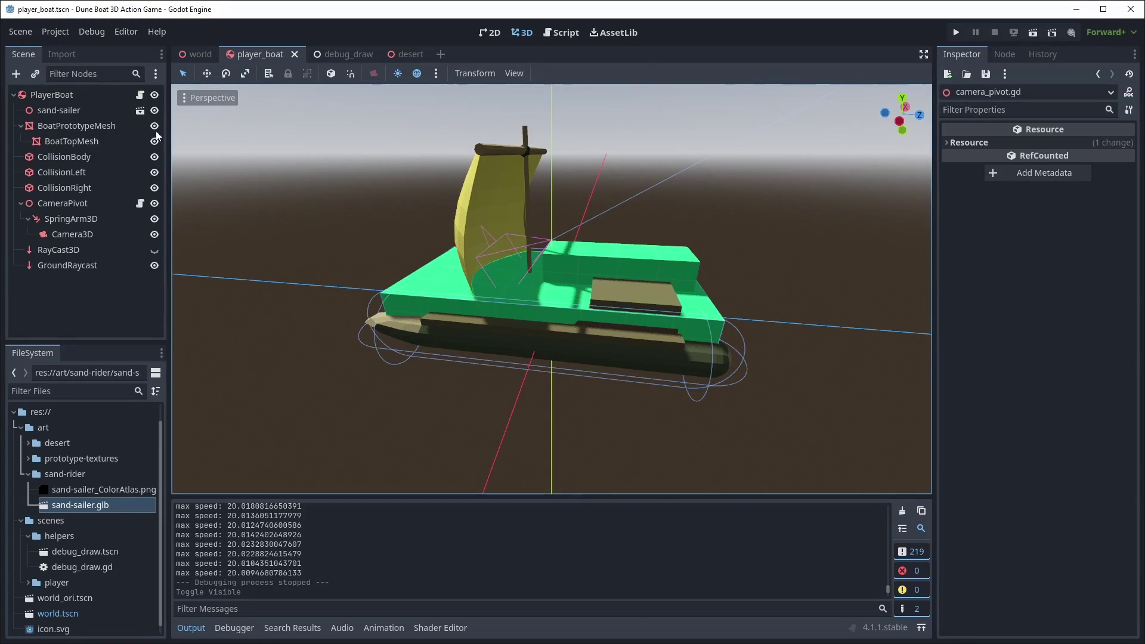
- Hide BoatPrototypeMesh in the player_boat scene and inspect the sand-sailer model from another angle
click(154, 126)
middle_drag(266, 190, 485, 260)
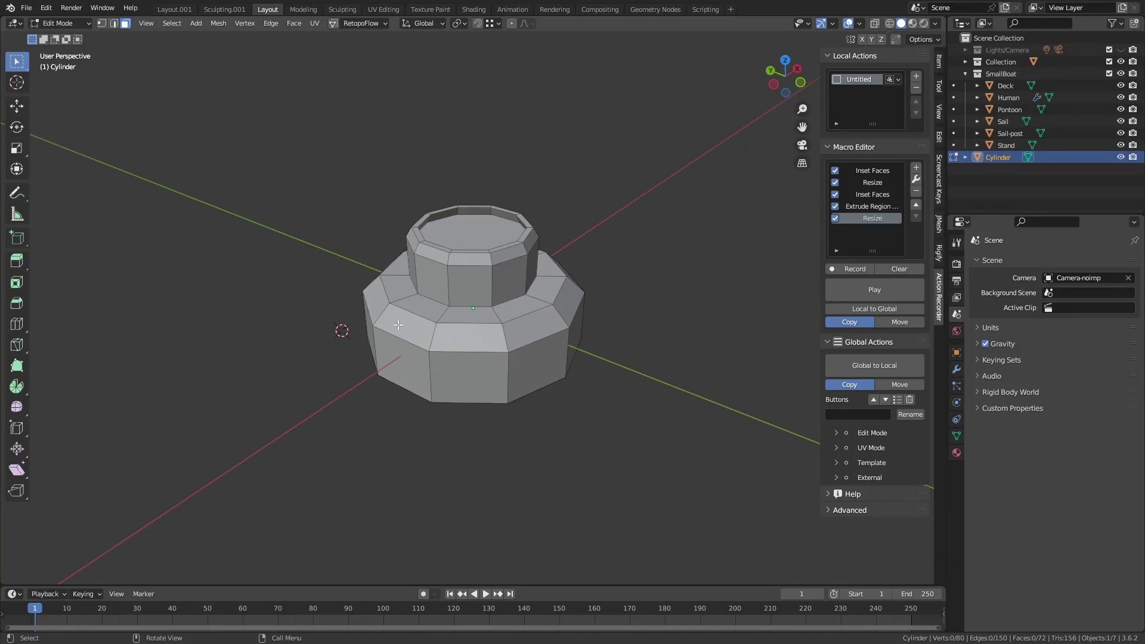
- Switch to Blender and select alternating faces around the cylinder bunker's sloped upper ring
shift+click(423, 347)
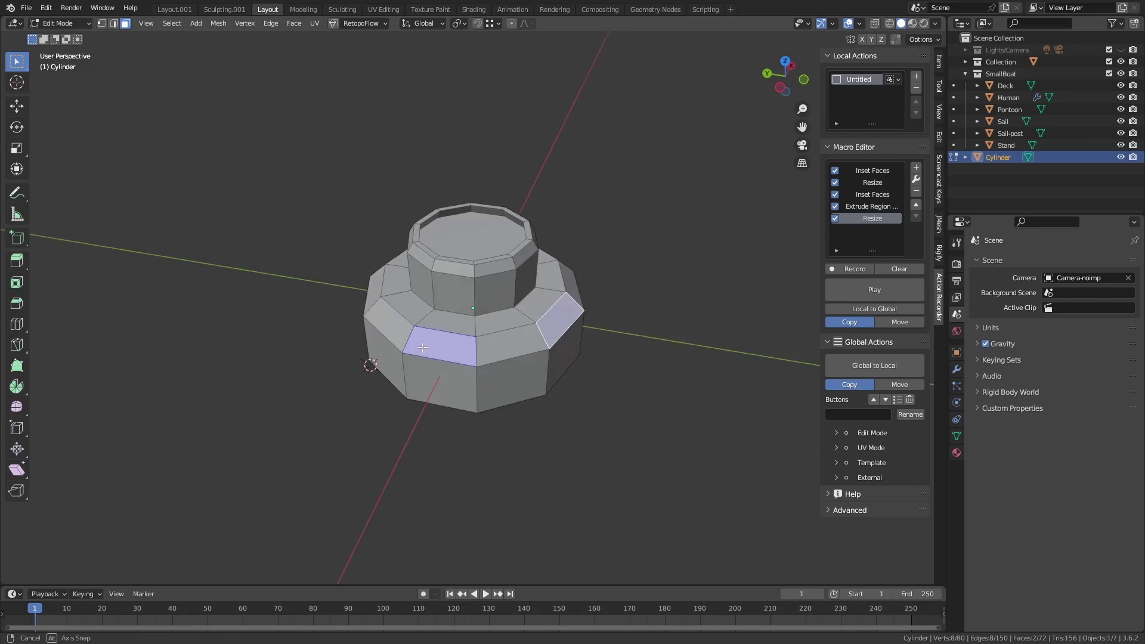
middle_drag(423, 348, 582, 347)
shift+click(510, 345)
shift+click(391, 332)
middle_drag(390, 331, 546, 341)
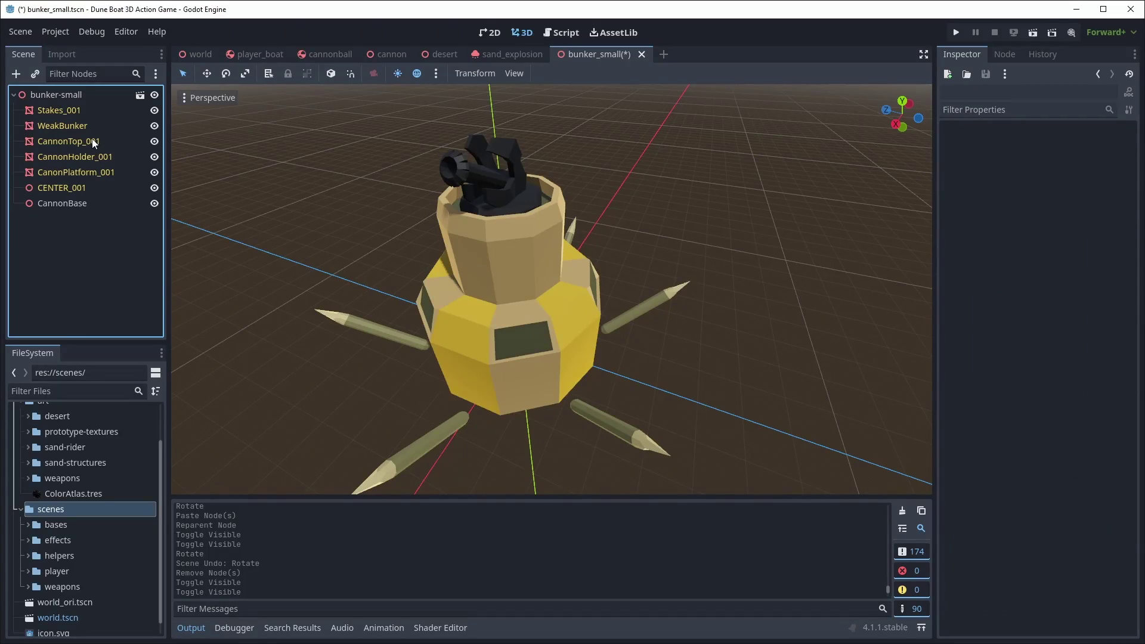
- Switch to Godot, rotate CannonTop_001 and CannonHolder_001 together, and try to reparent them under CannonBase
click(92, 141)
shift+click(92, 154)
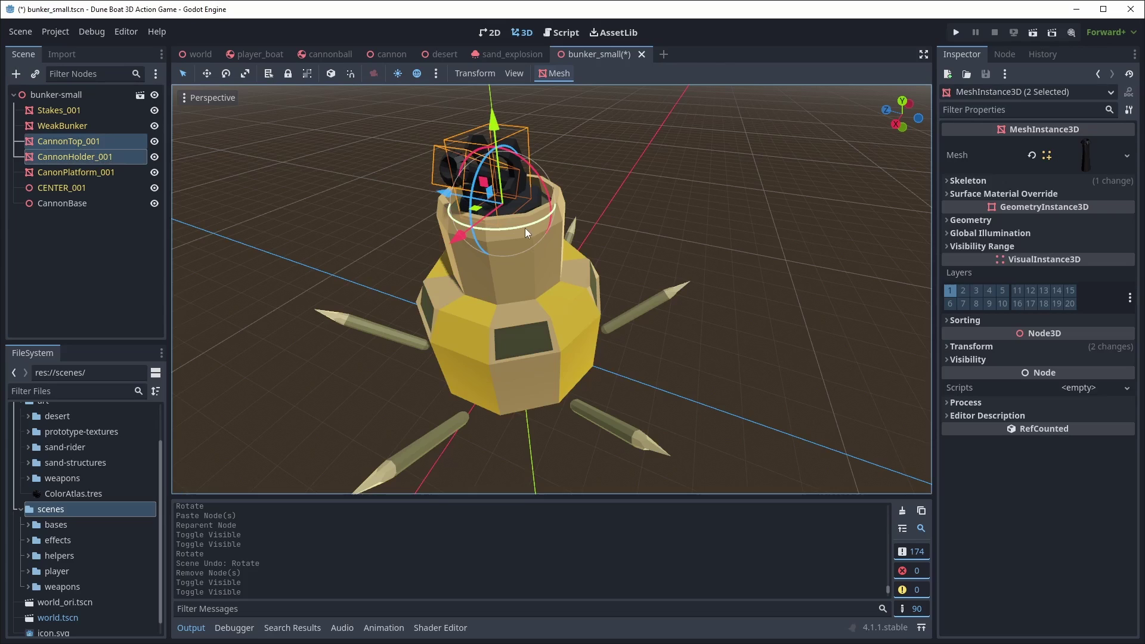
drag(525, 228, 604, 184)
drag(546, 224, 520, 233)
drag(55, 160, 87, 202)
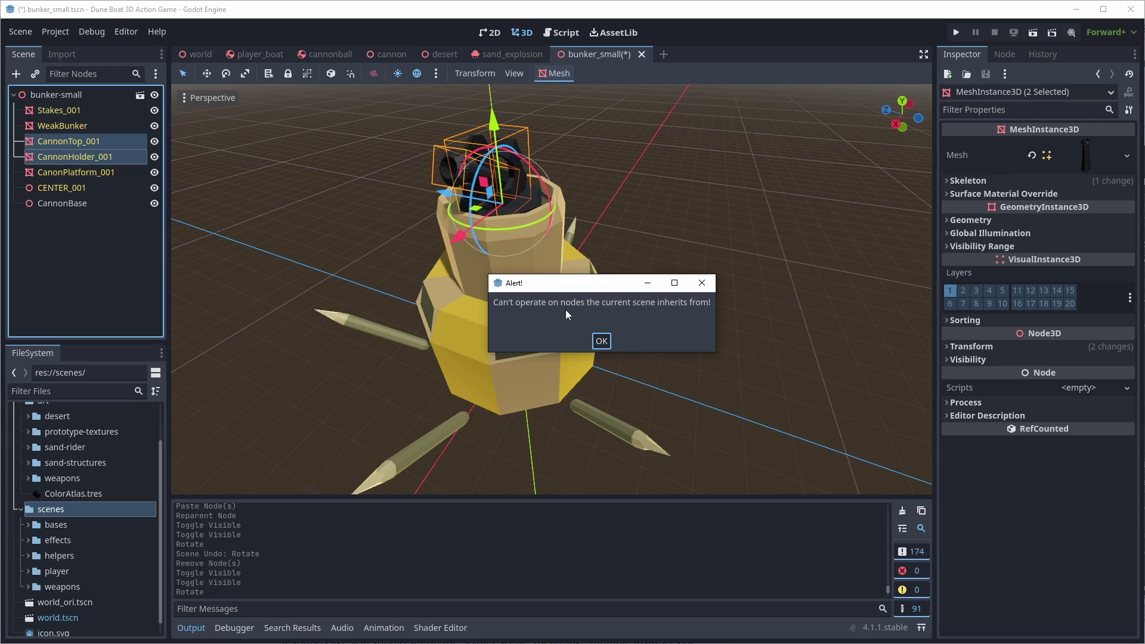
click(601, 341)
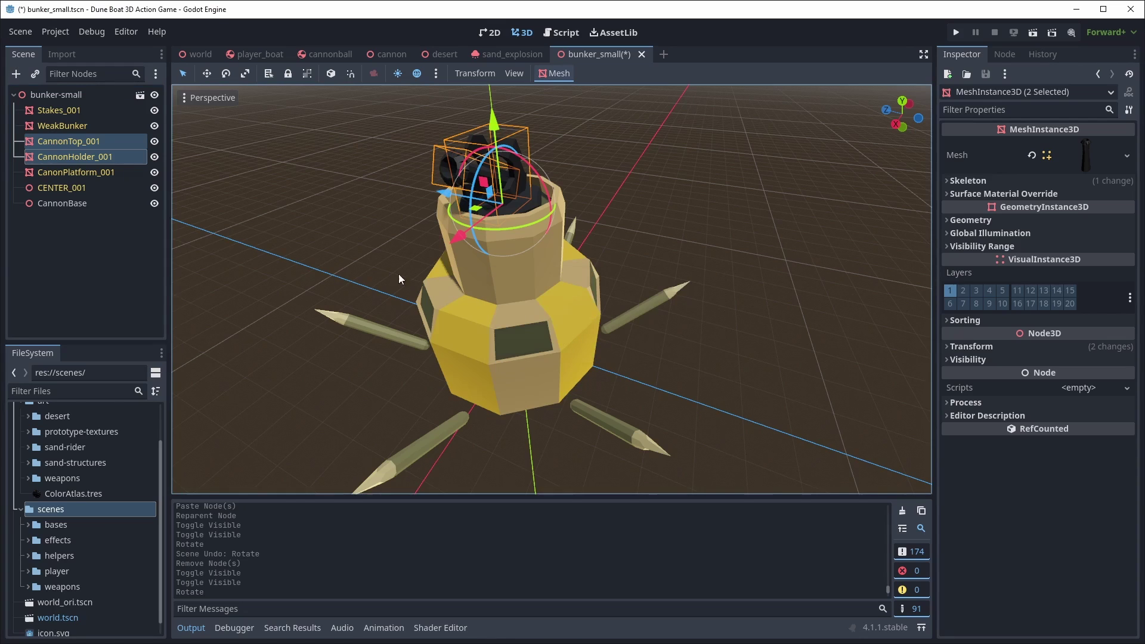
- Paste copies of the cannon top and holder into bunker-small, nest them under CannonBase, and try rotating CannonBase
click(51, 98)
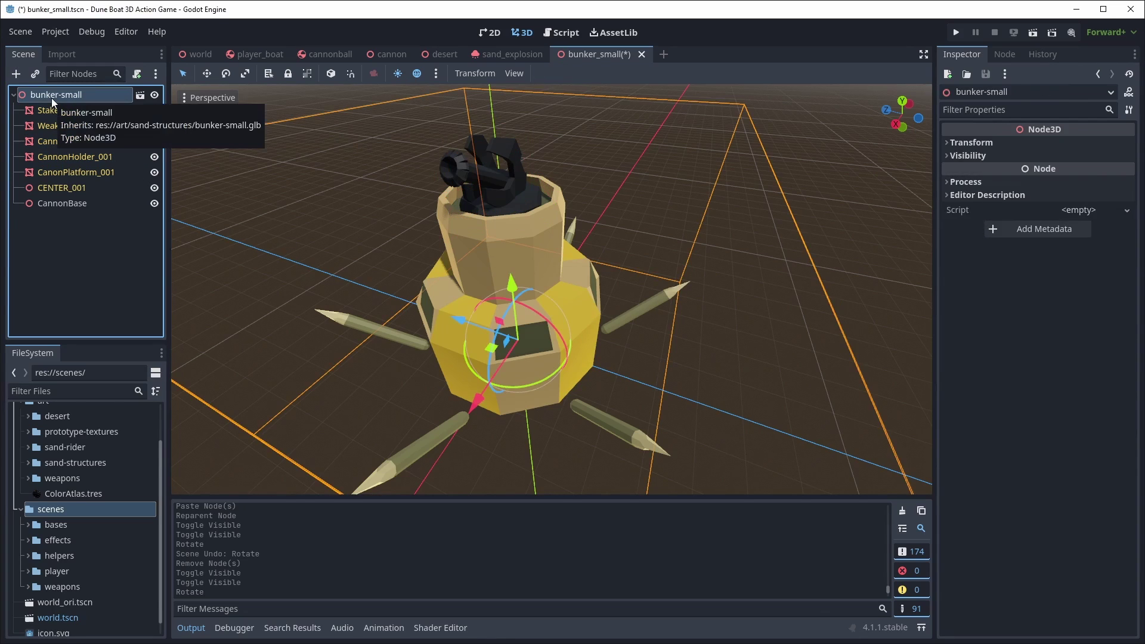
key(ctrl+v)
drag(66, 220, 75, 203)
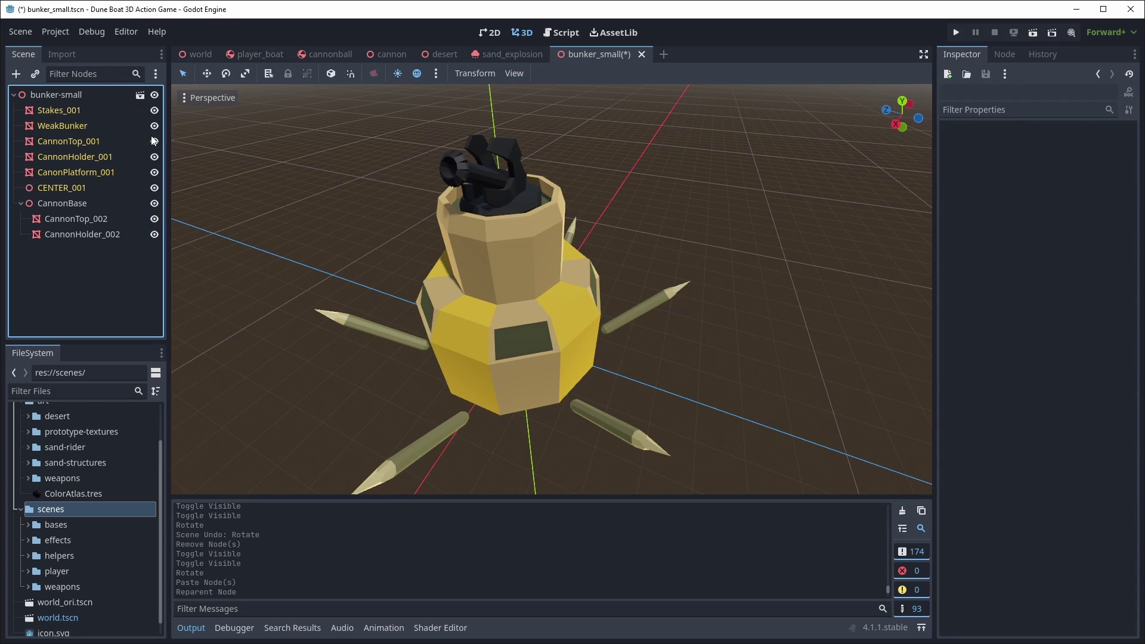
click(69, 203)
drag(505, 225, 504, 248)
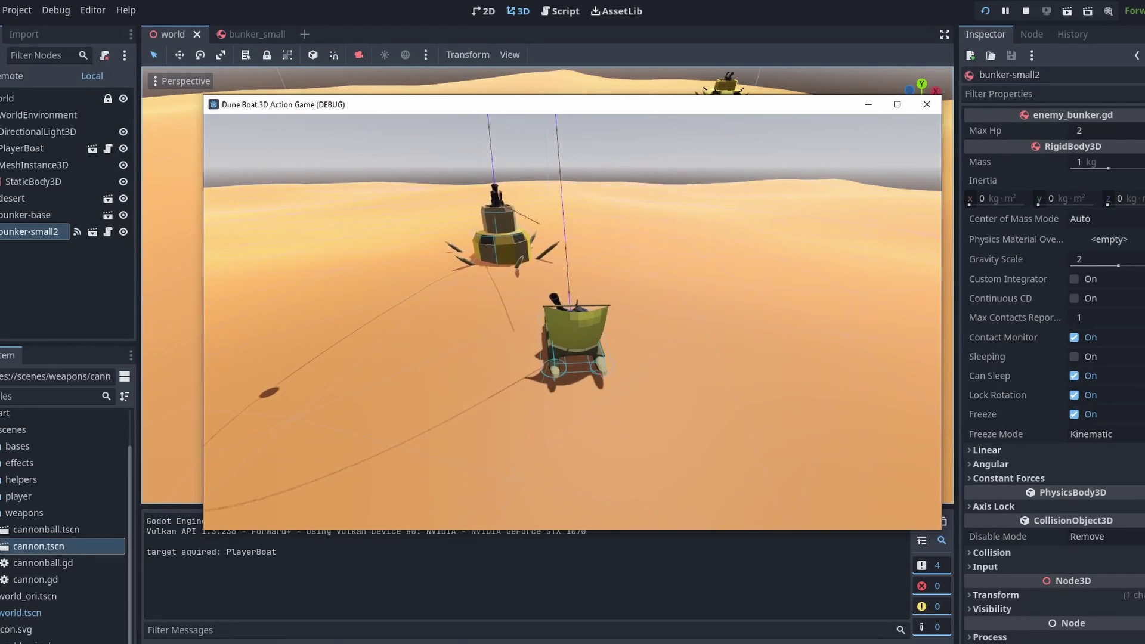
- Playtest the dune boat by sailing and steering it around the enemy bunker's red detection zone
key(a)
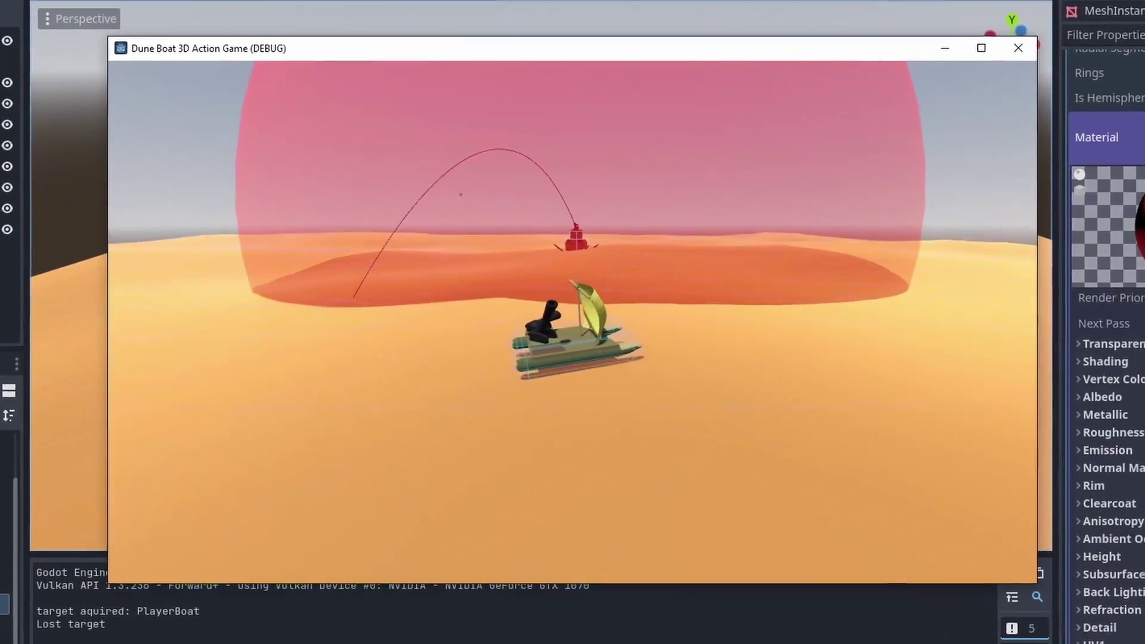
key(w)
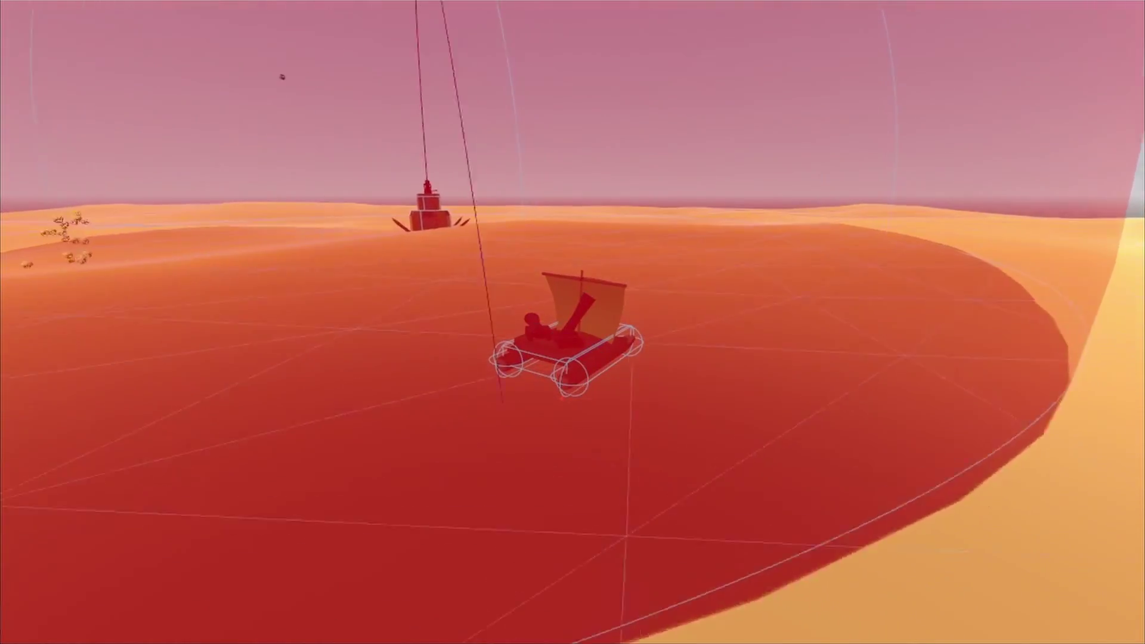
key(a)
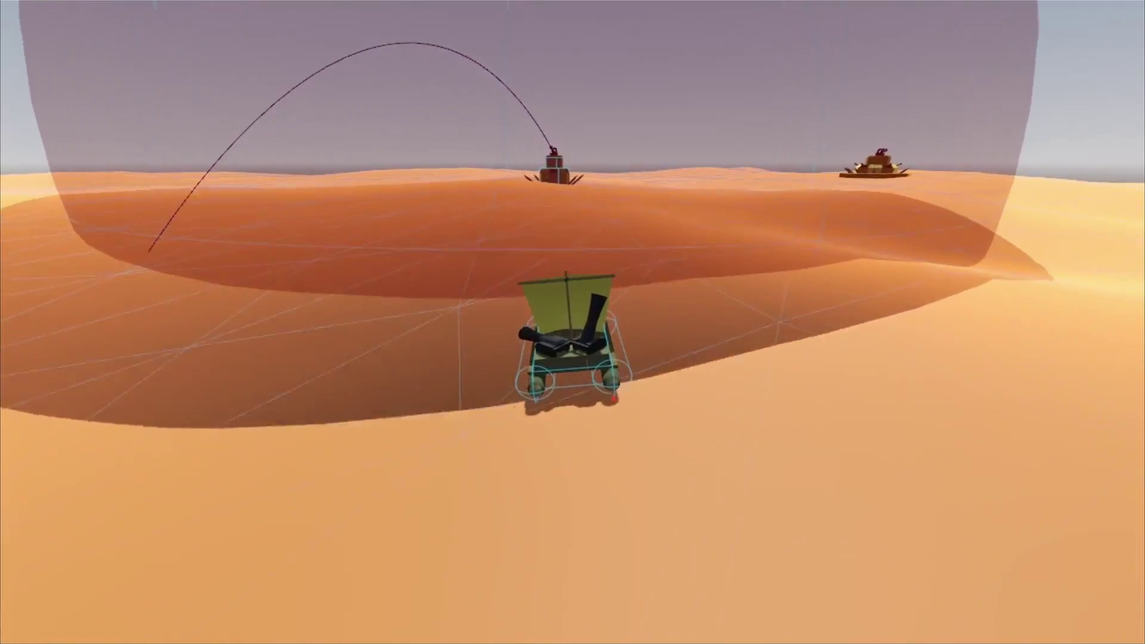
key(a)
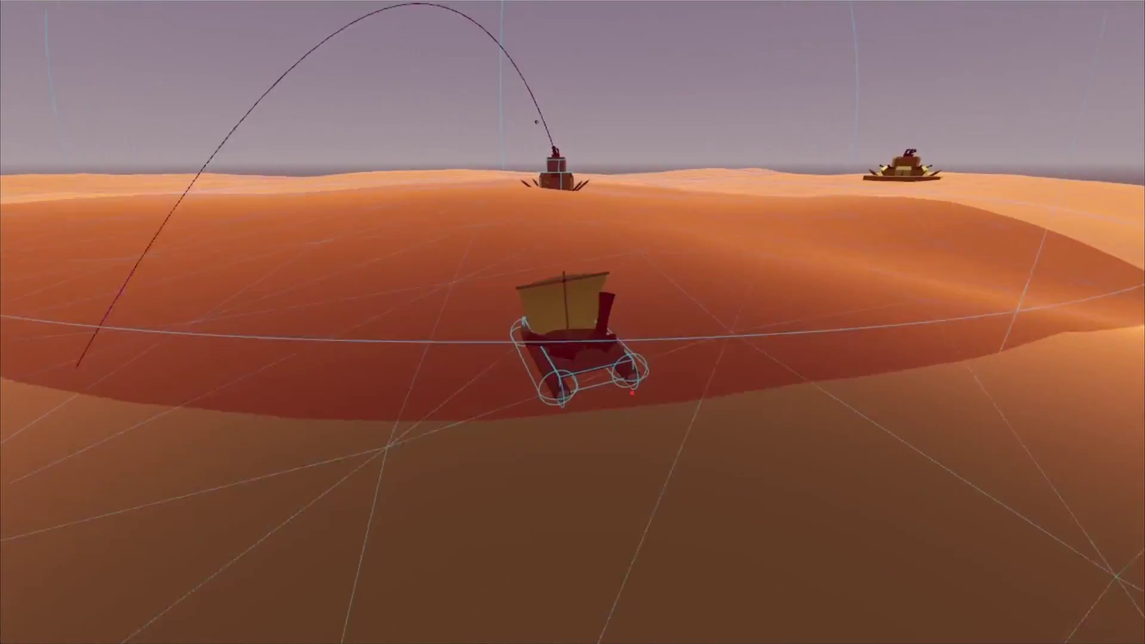
key(a)
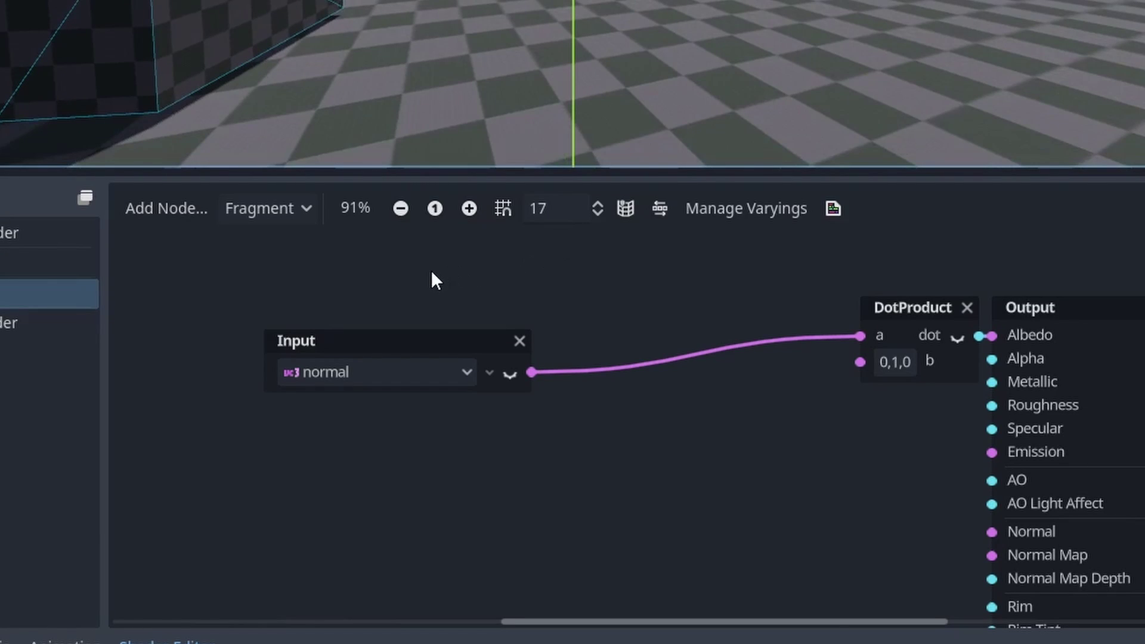
- Add an InvViewMatrix input above the normal input in the visual shader's fragment graph and search the shader nodes for "trans"
right_click(435, 280)
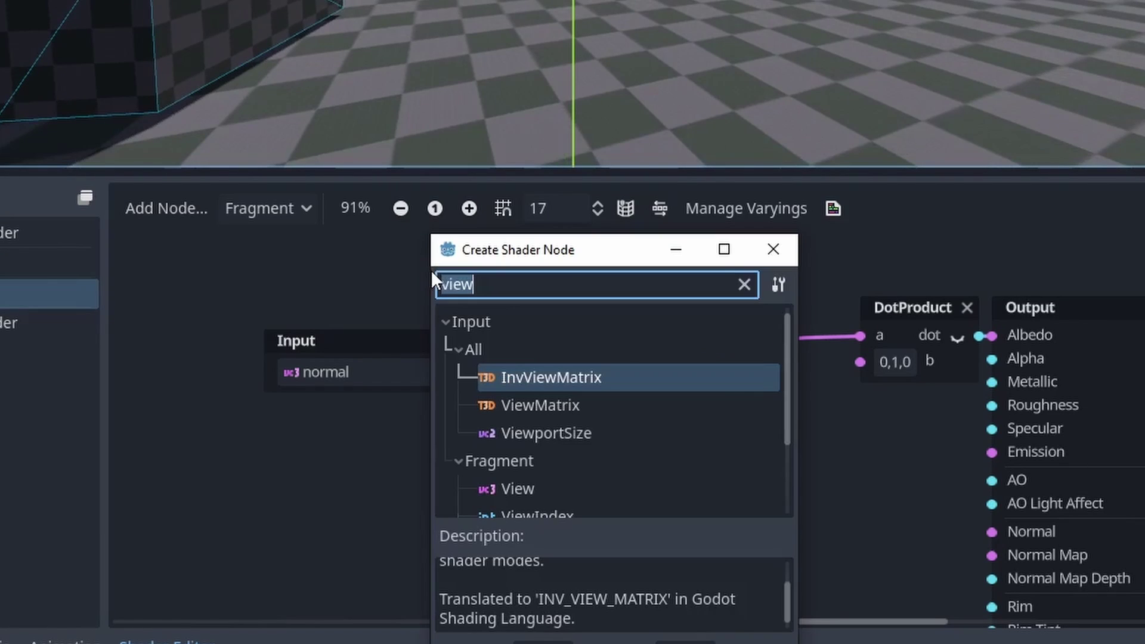
click(573, 382)
double_click(572, 381)
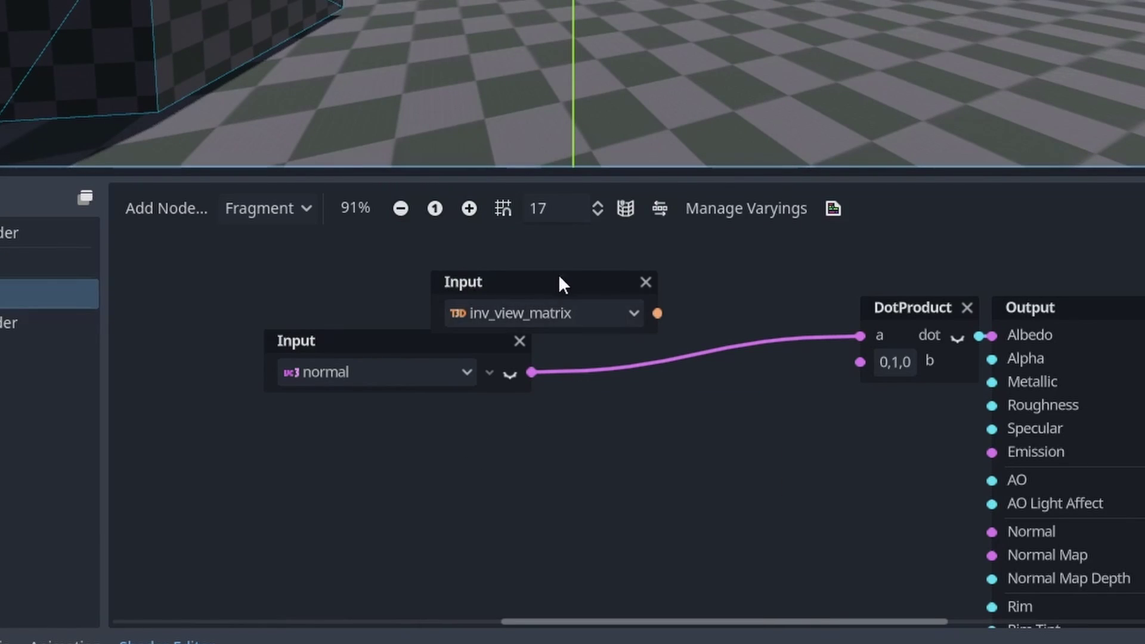
drag(560, 285, 467, 251)
right_click(667, 288)
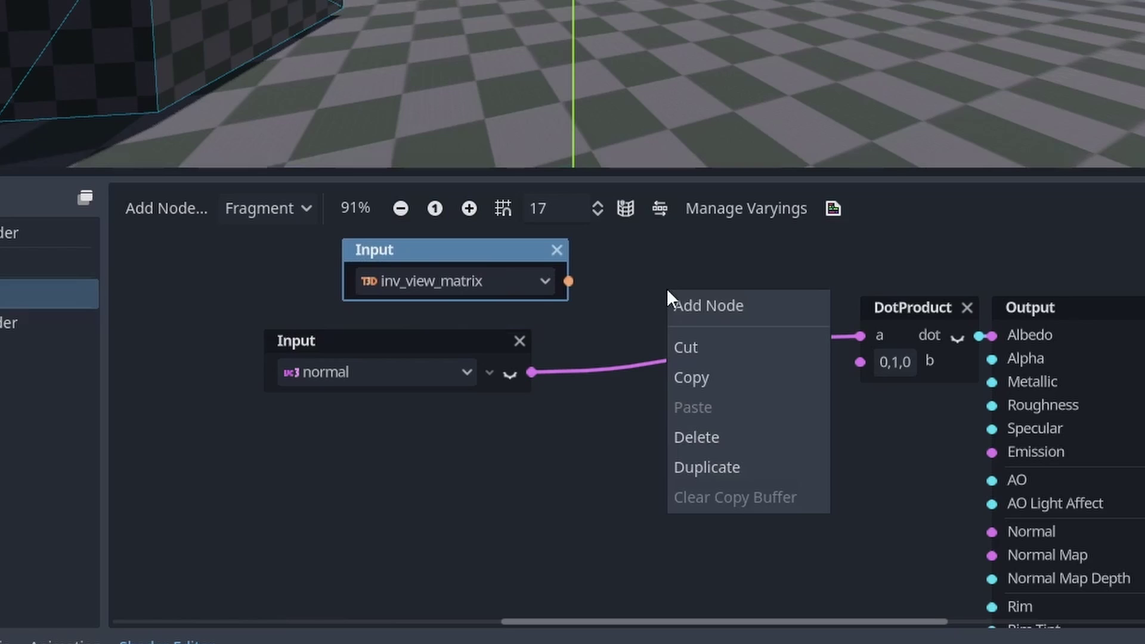
click(703, 309)
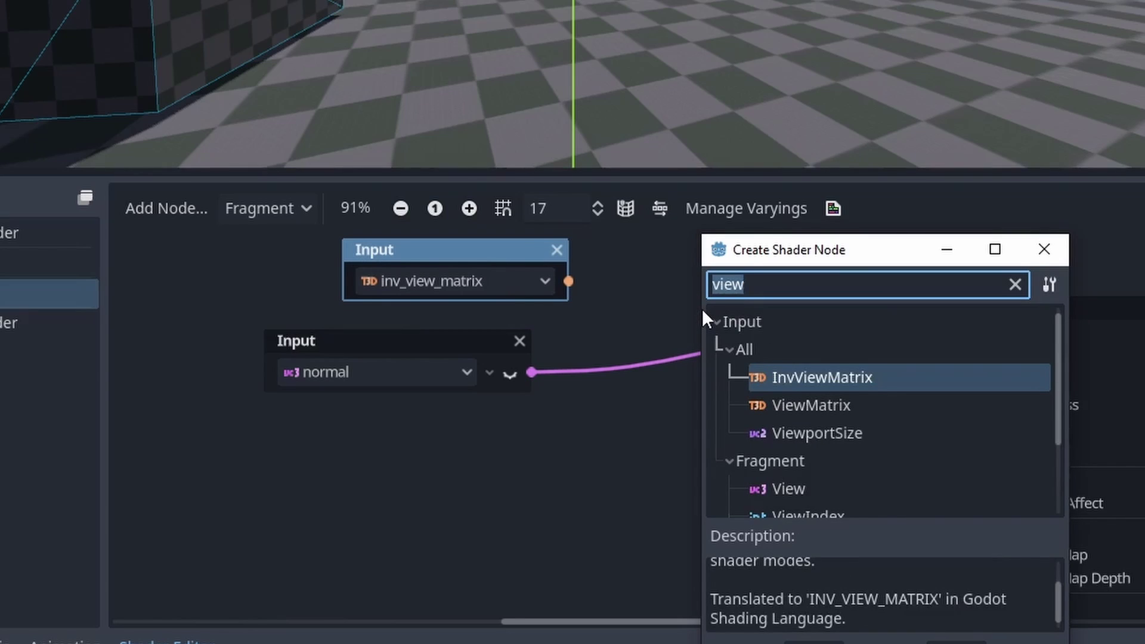
text(trans)
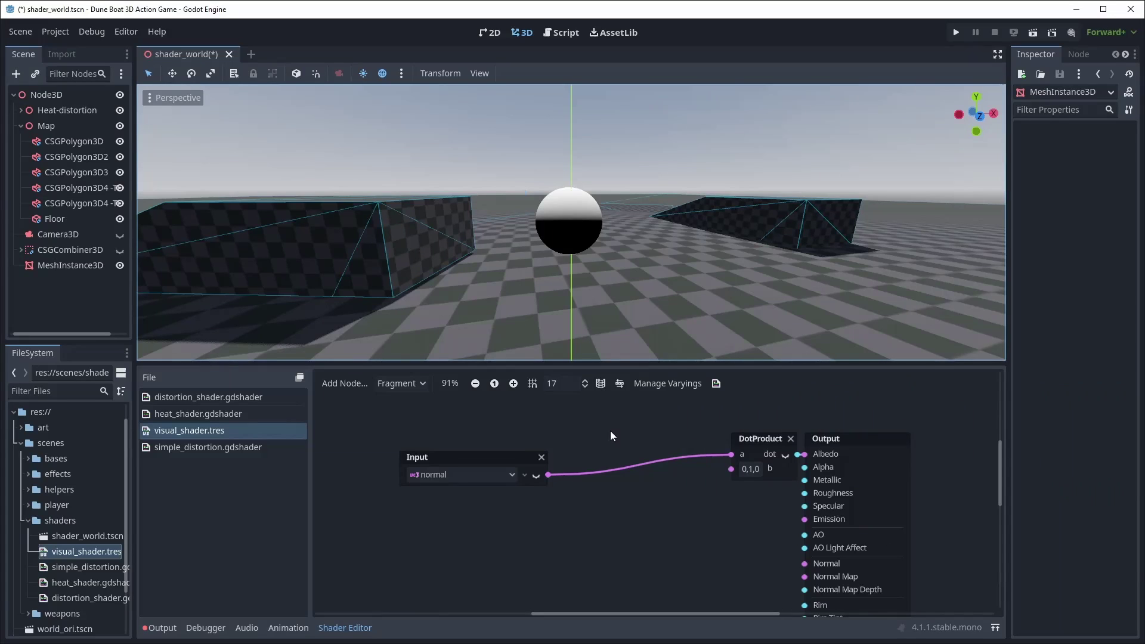
- Place an InvViewMatrix input node above the normal input in visual_shader.tres
mouse_move(642, 238)
middle_down()
mouse_move(628, 330)
mouse_move(661, 171)
mouse_move(662, 225)
mouse_move(661, 172)
mouse_move(628, 330)
mouse_move(641, 238)
middle_up()
middle_drag(642, 238, 636, 282)
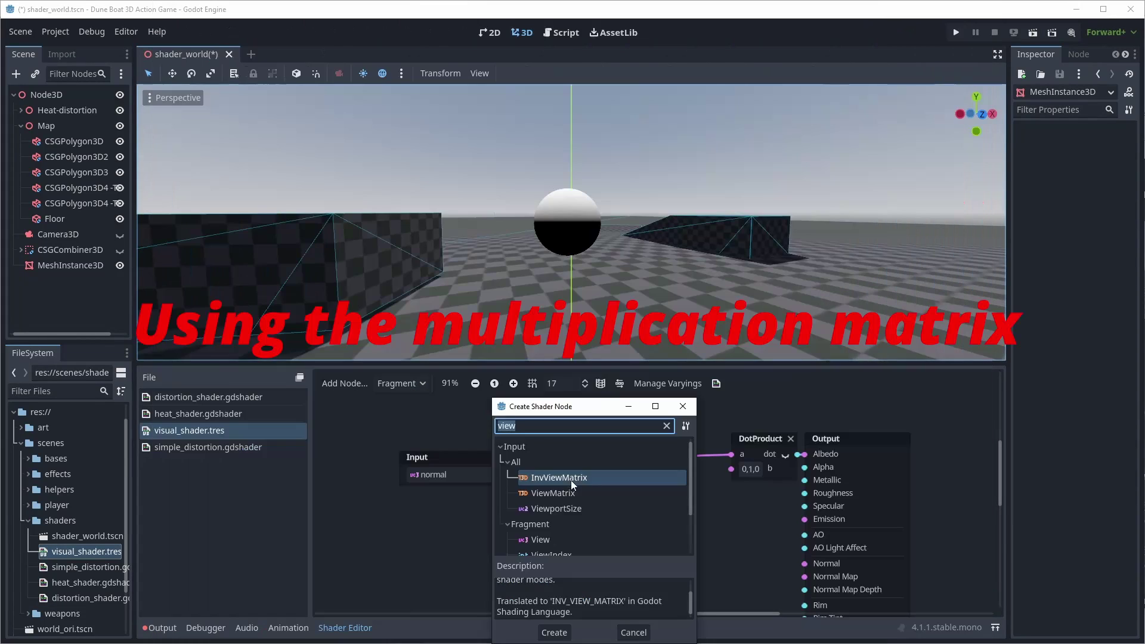
double_click(571, 479)
- Create a TransformVectorMult node set to A x B (3x3), feeding inv_view_matrix into a and normal into b
drag(568, 424, 643, 439)
text(trans)
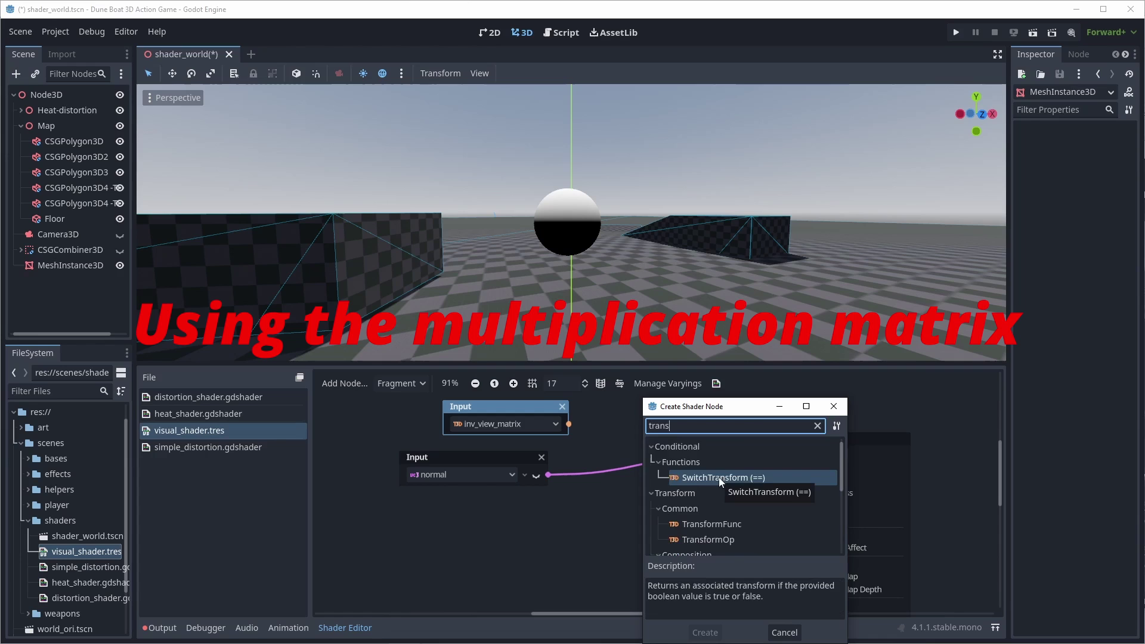
scroll(720, 482, down, 8)
double_click(732, 501)
click(692, 463)
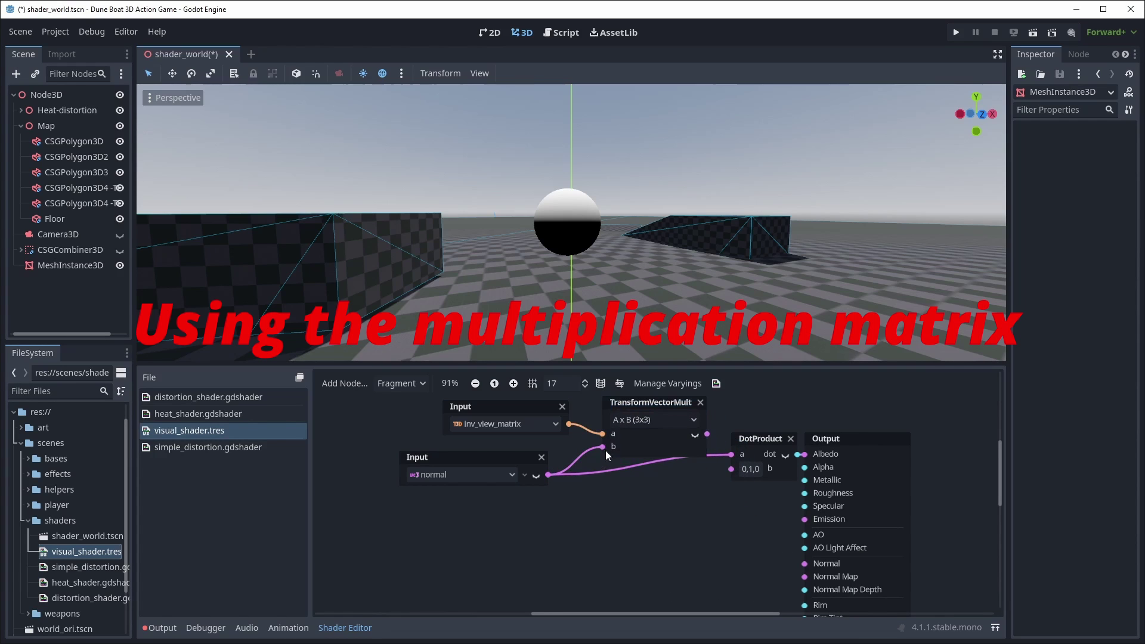
middle_drag(642, 229, 638, 206)
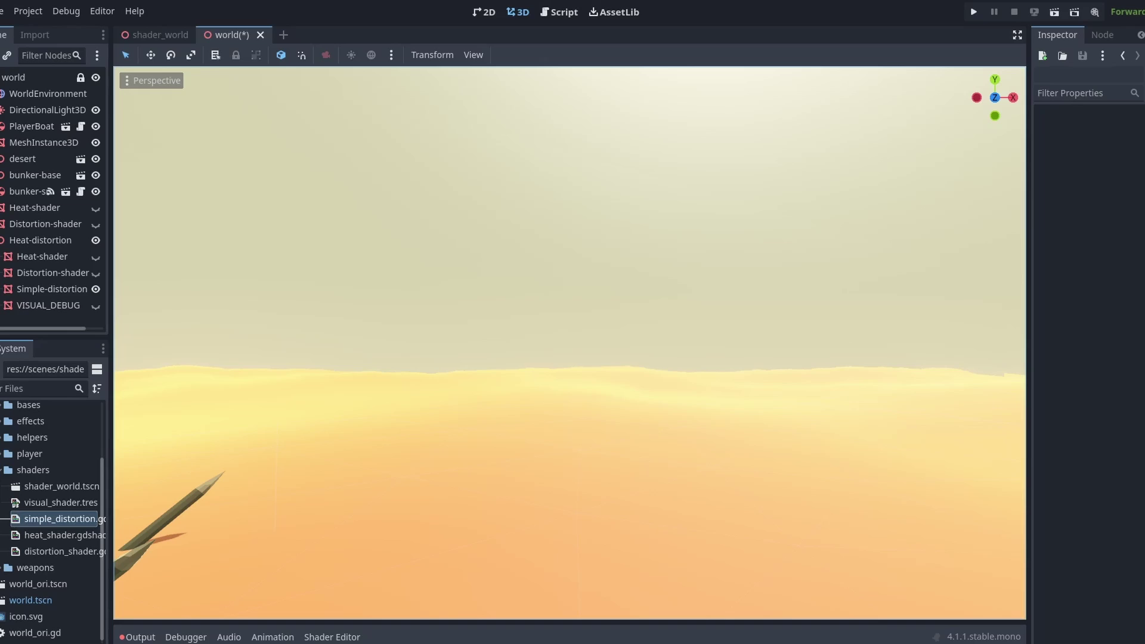
- Examine the heat distortion across the dunes and around the cannon bunker in the world scene
right_drag(570, 343, 514, 343)
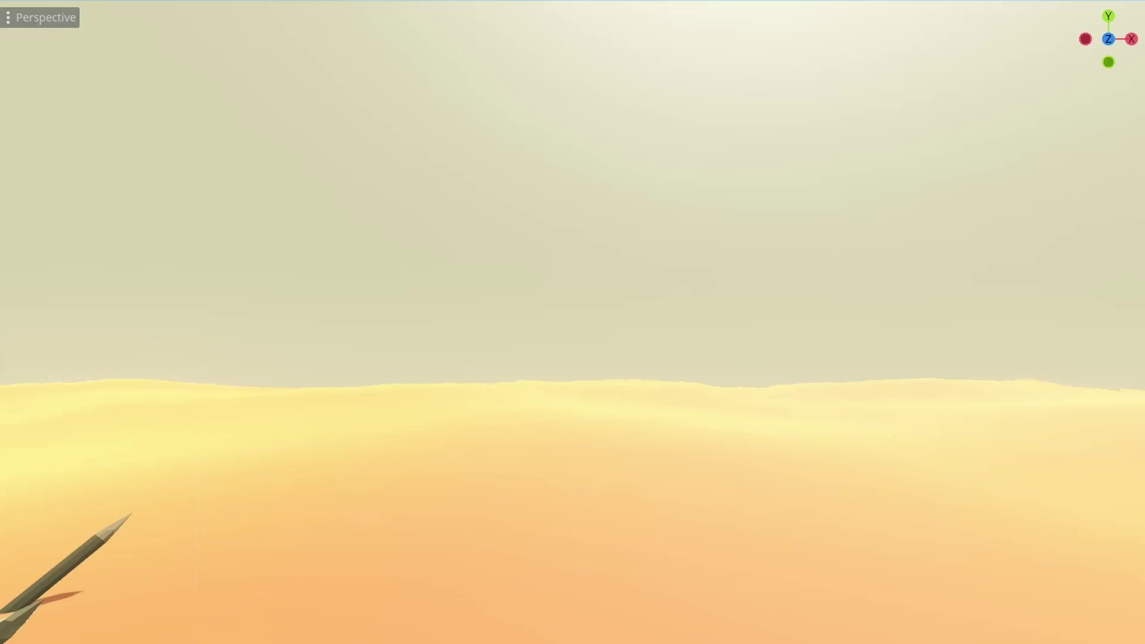
right_drag(570, 329, 510, 328)
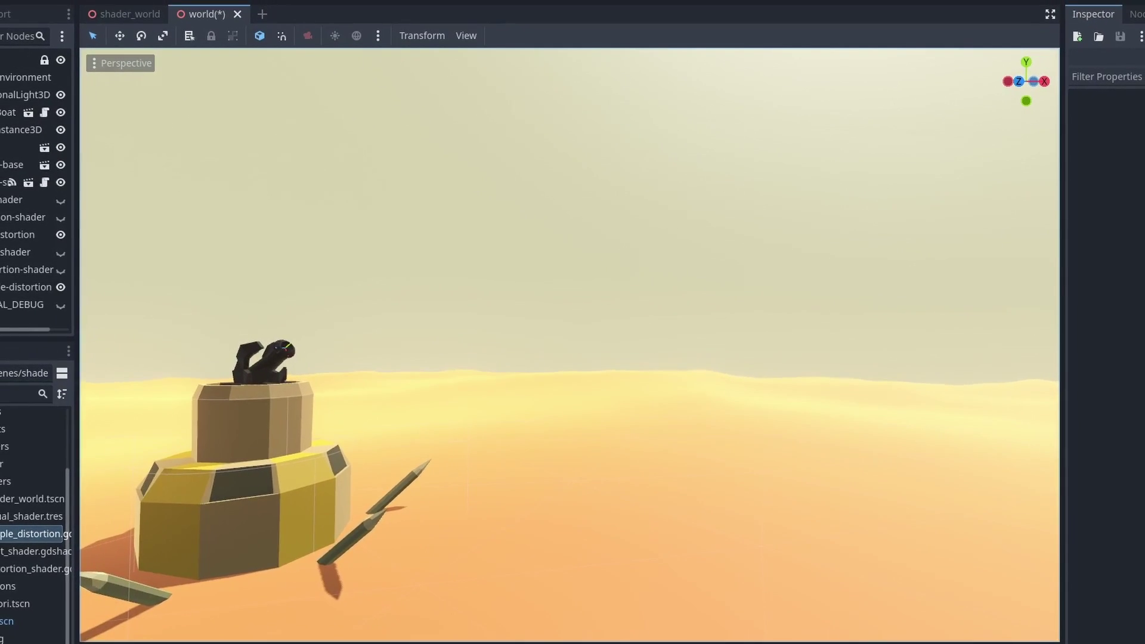